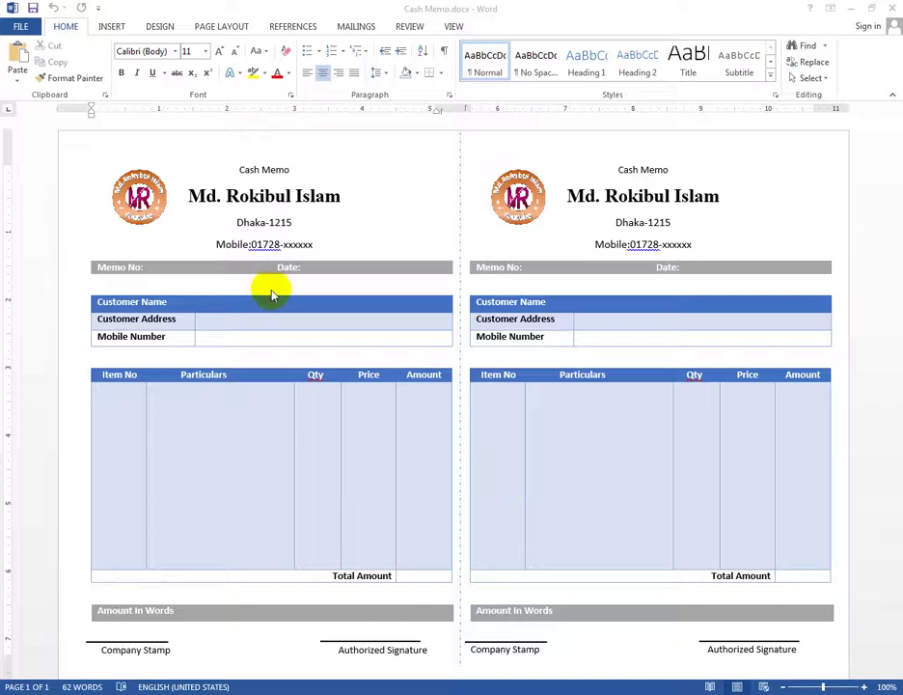
- Remove the space after the Dhaka-1215 and mobile lines in the left memo
left_click(313, 252)
left_click_drag(315, 247, 234, 210)
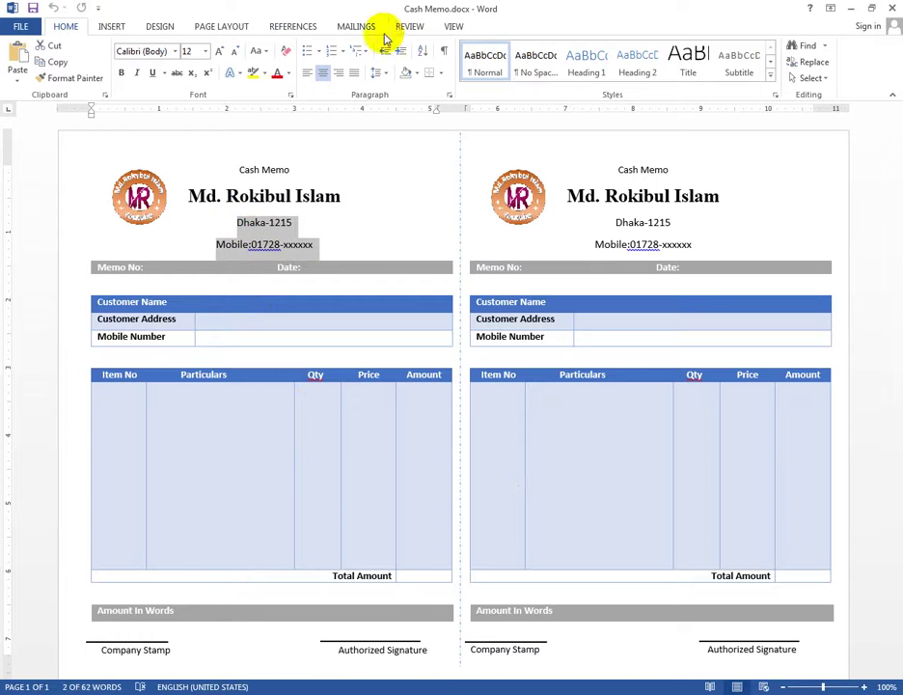
left_click(378, 74)
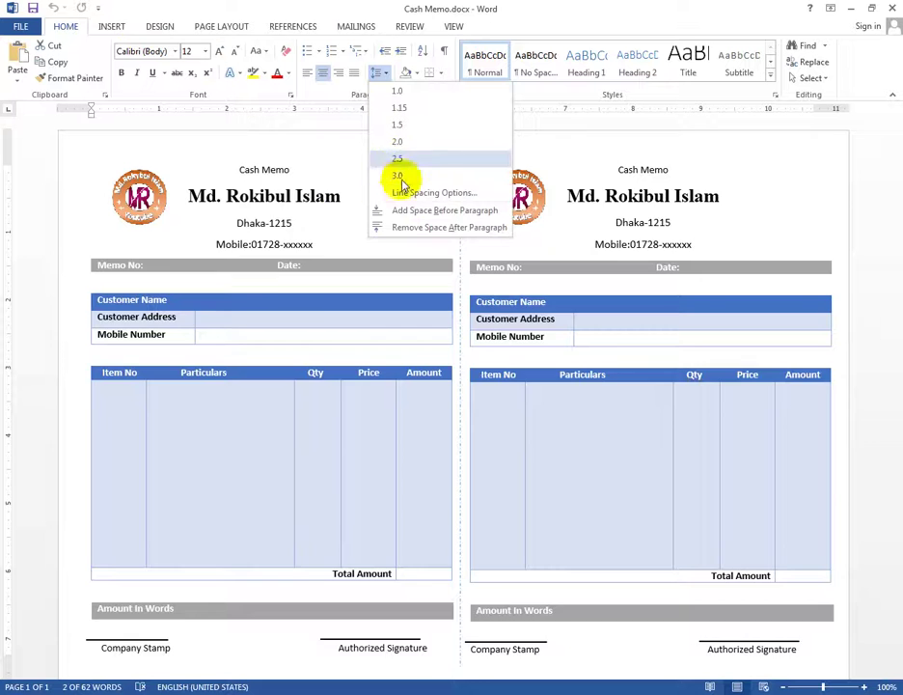
left_click(402, 228)
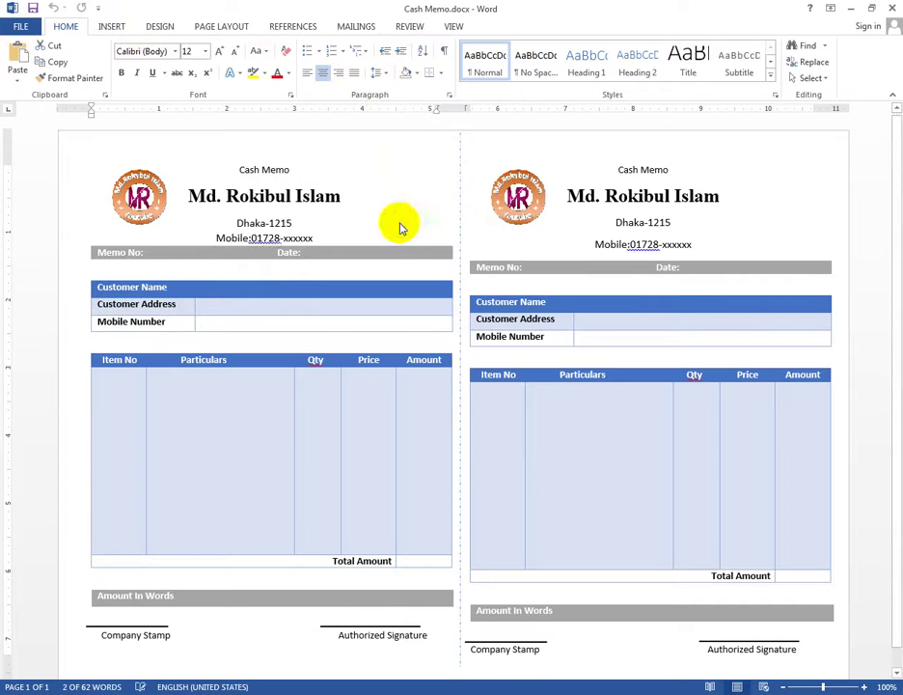
left_click(286, 223)
- Place the caret in the left memo's Memo No cell after checking the memo-number workbook
left_click(299, 342)
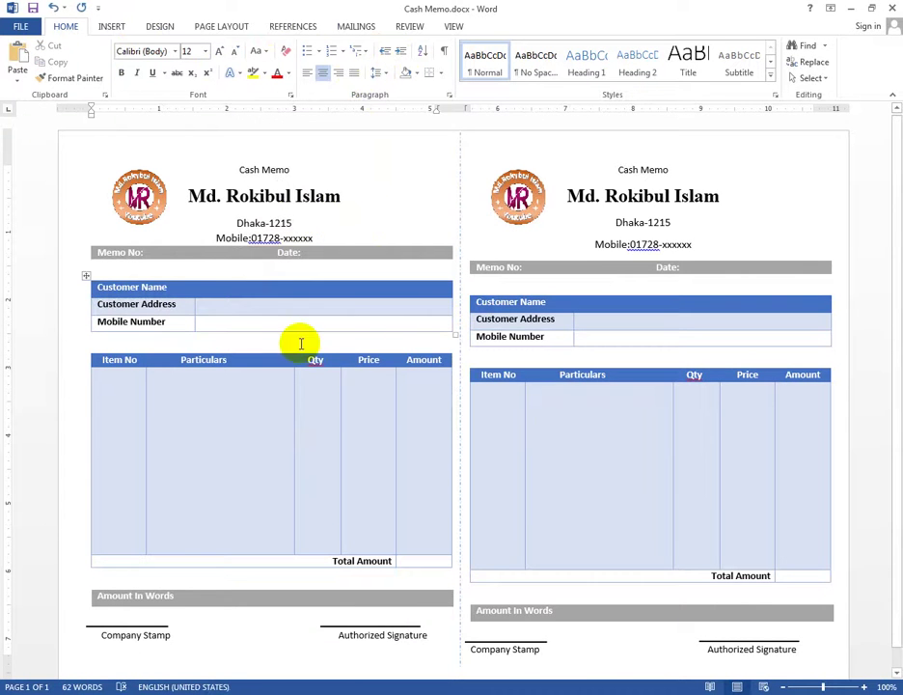
scroll(299, 343, "down", 1)
left_click(161, 232)
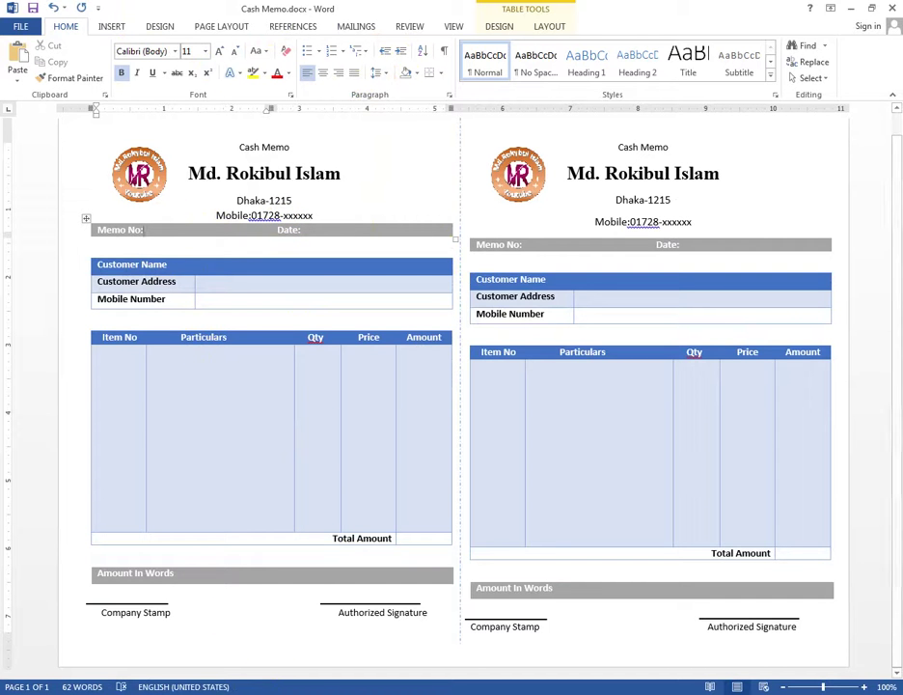
left_click(328, 690)
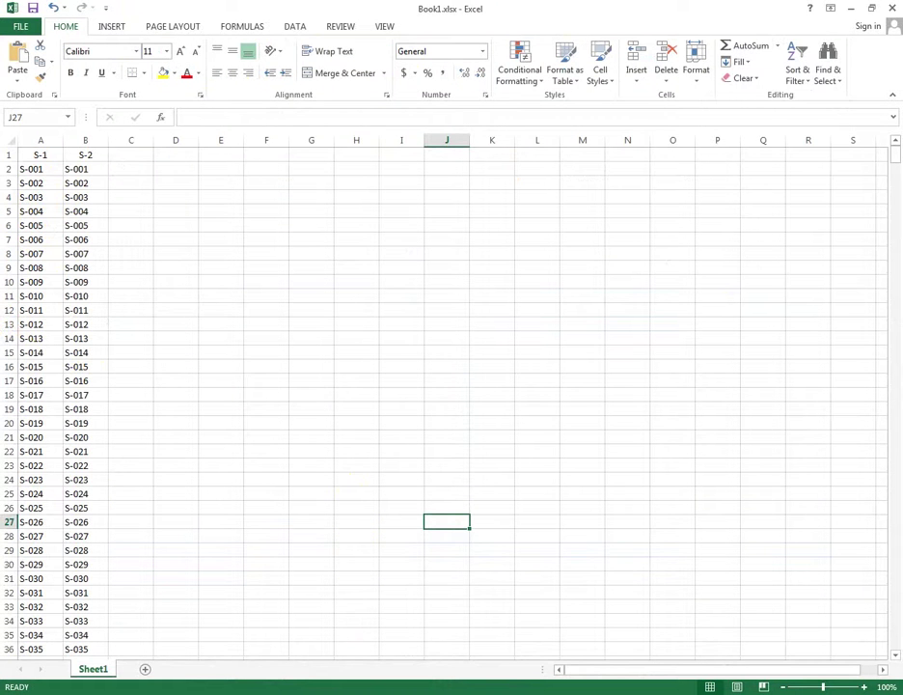
key("alt+Tab")
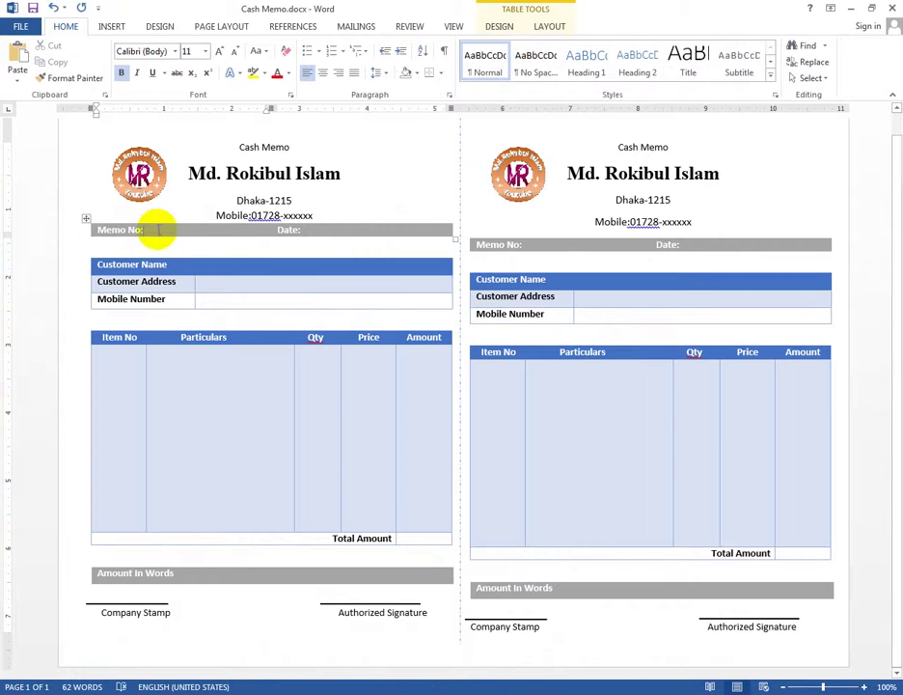
- With the caret after Memo No:, link Desktop\Book1.xlsx, Sheet1$, as an existing recipient list
double_click(180, 232)
left_click(170, 228)
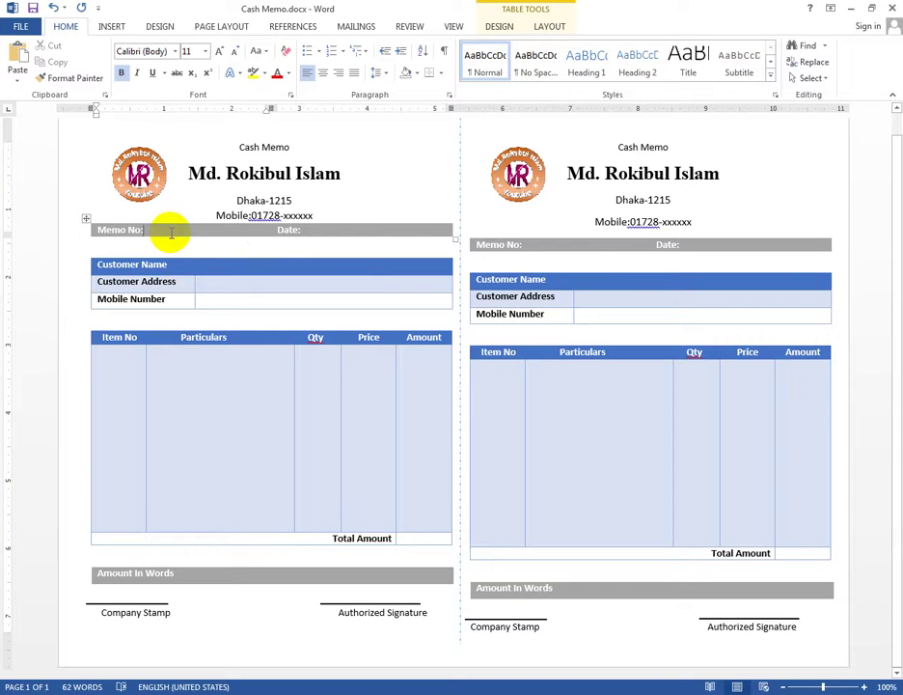
left_click(352, 26)
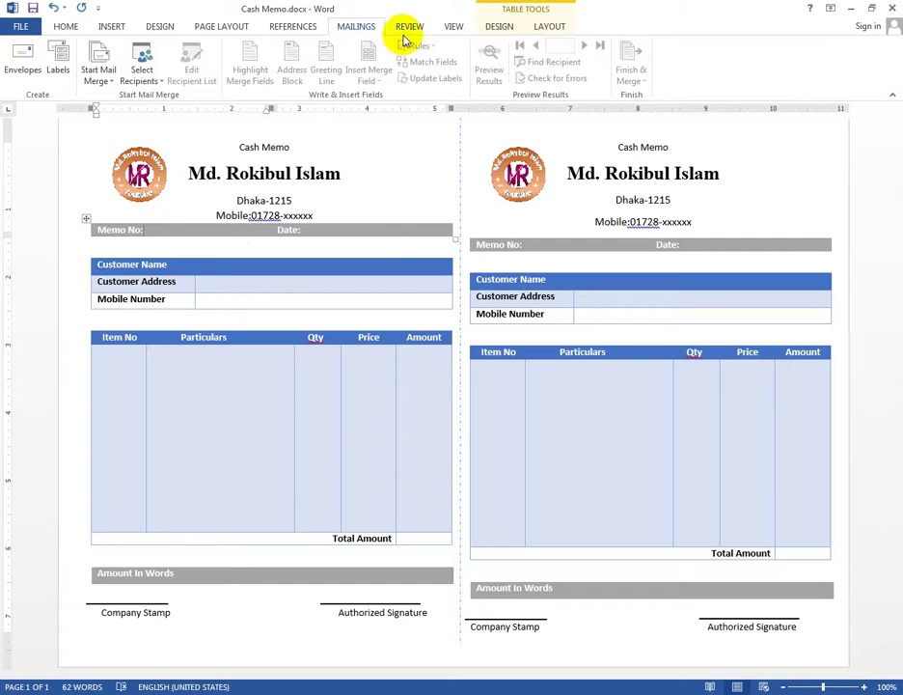
left_click(159, 83)
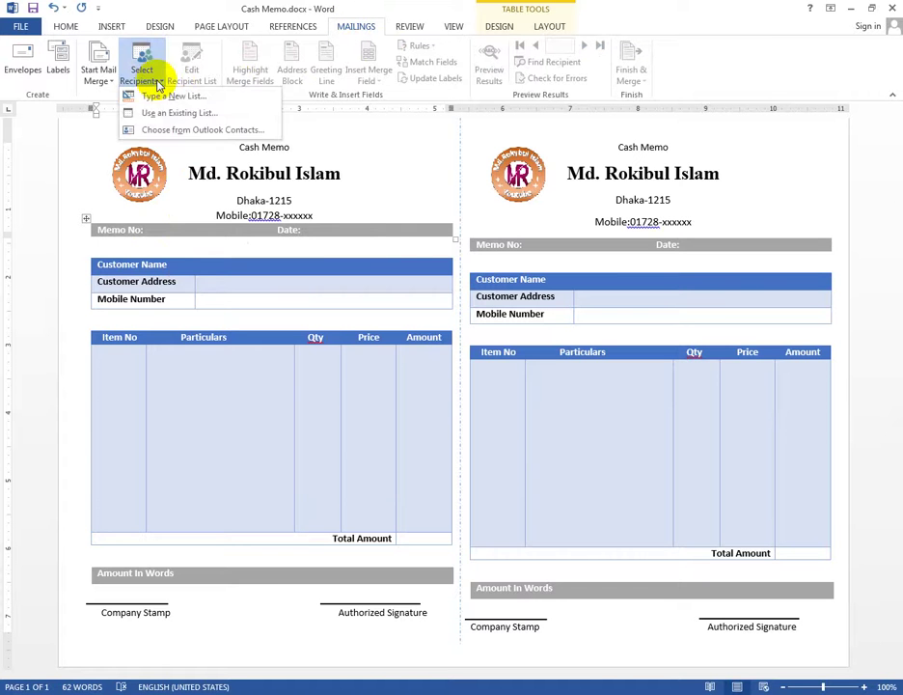
left_click(149, 114)
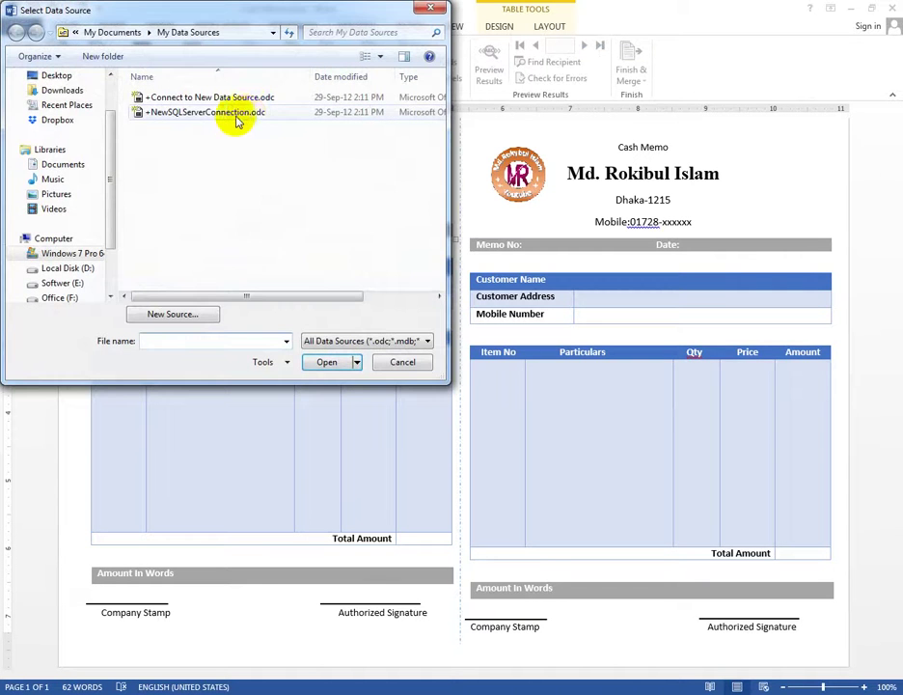
left_click_drag(112, 141, 112, 126)
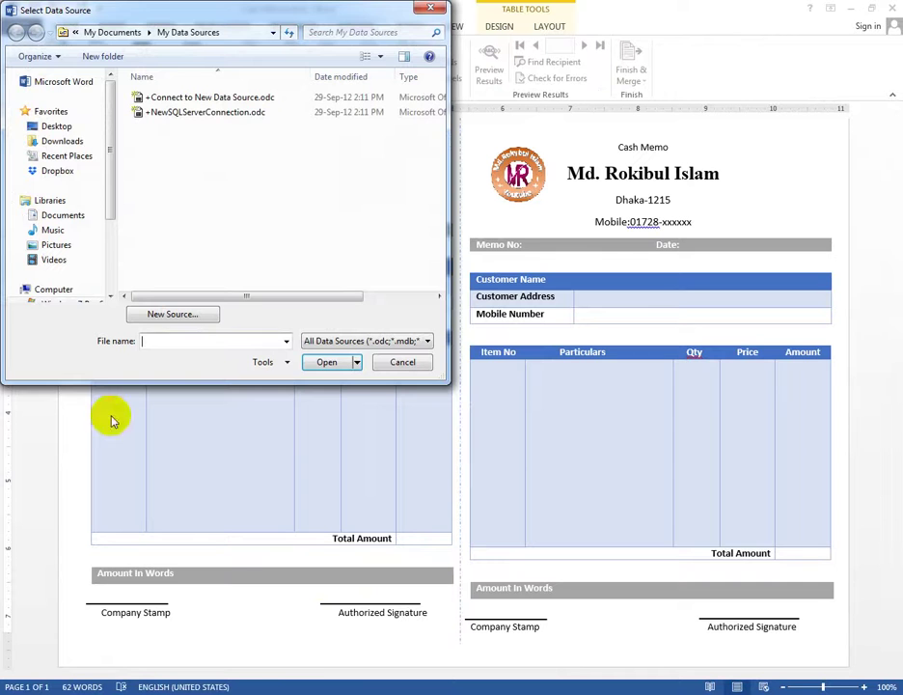
left_click(29, 125)
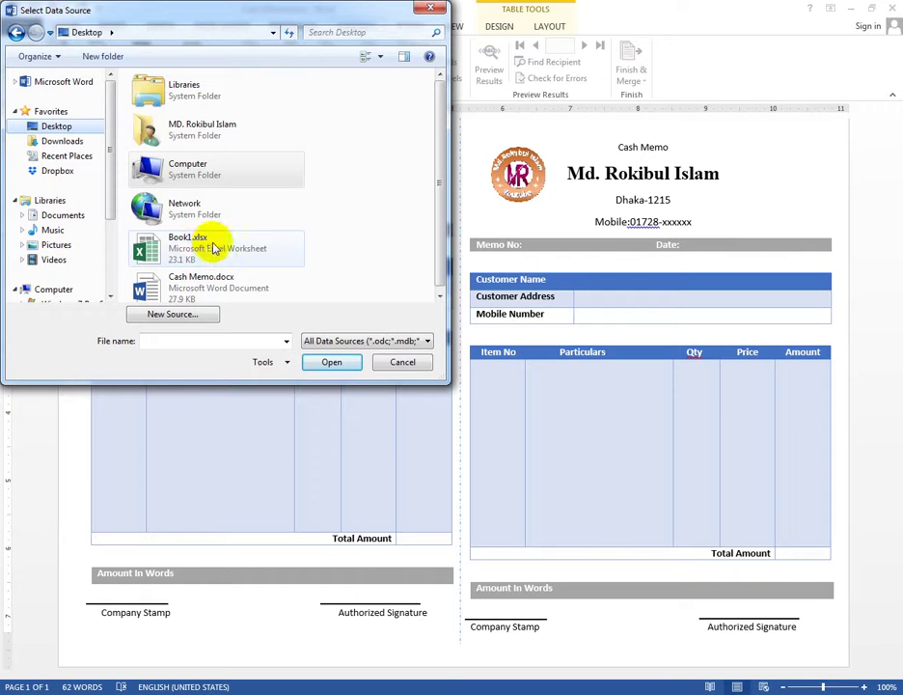
left_click(215, 248)
left_click(331, 362)
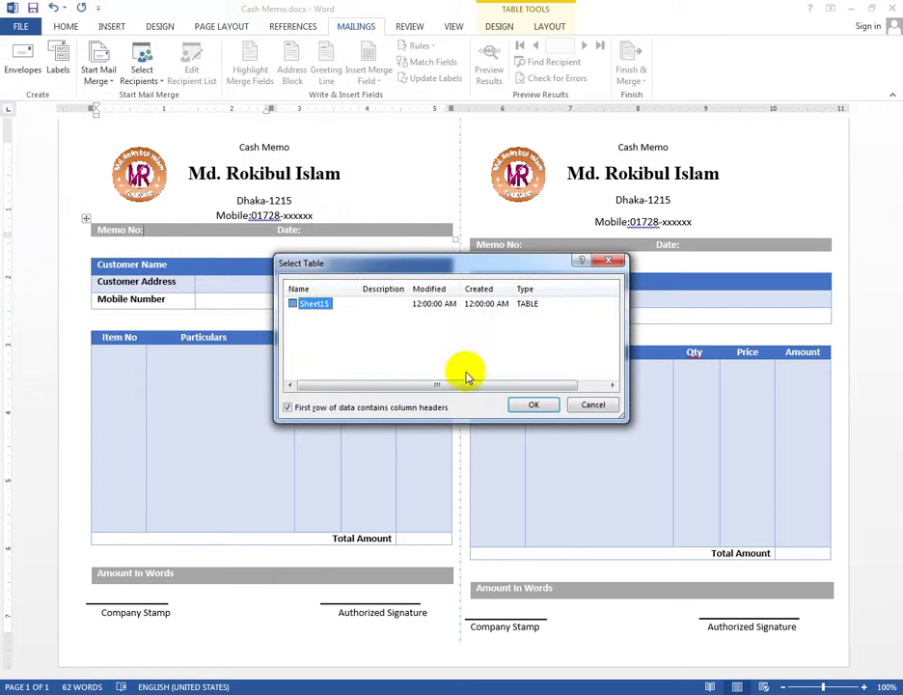
left_click(533, 406)
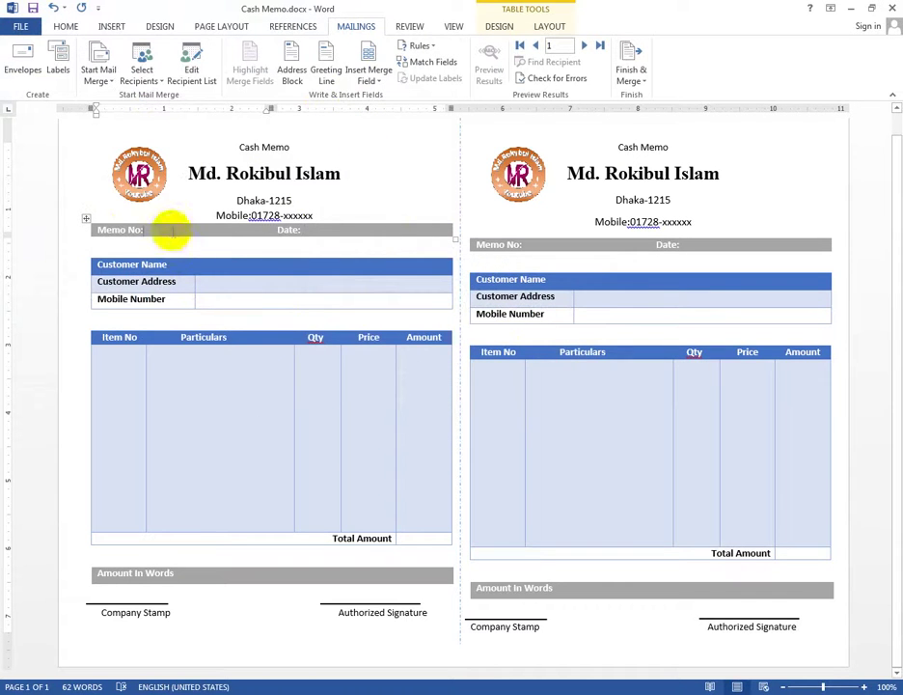
- Insert the «S1» merge field after Memo No: in the left memo
left_click(380, 85)
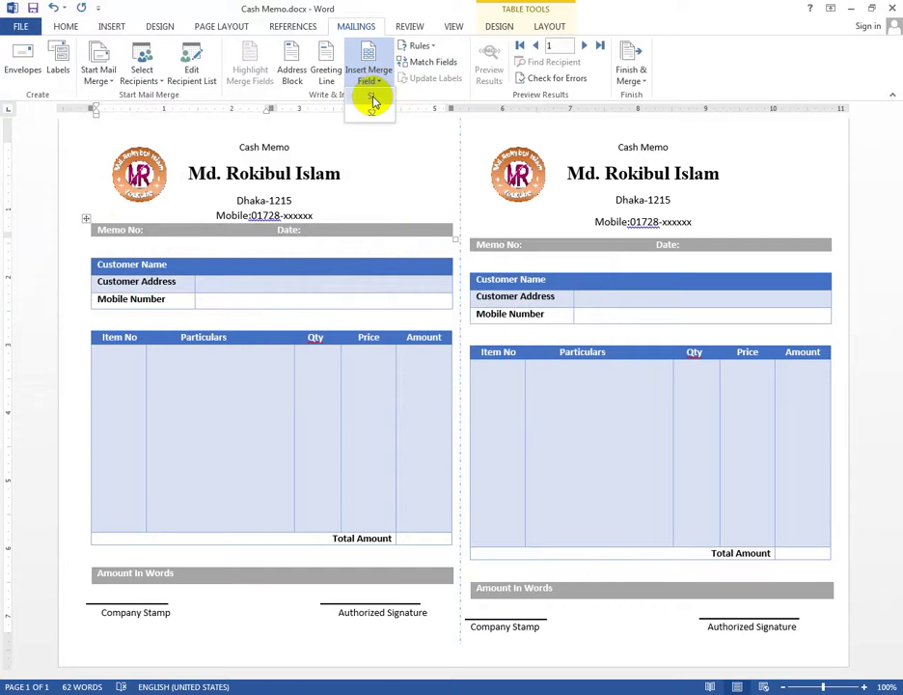
left_click(372, 99)
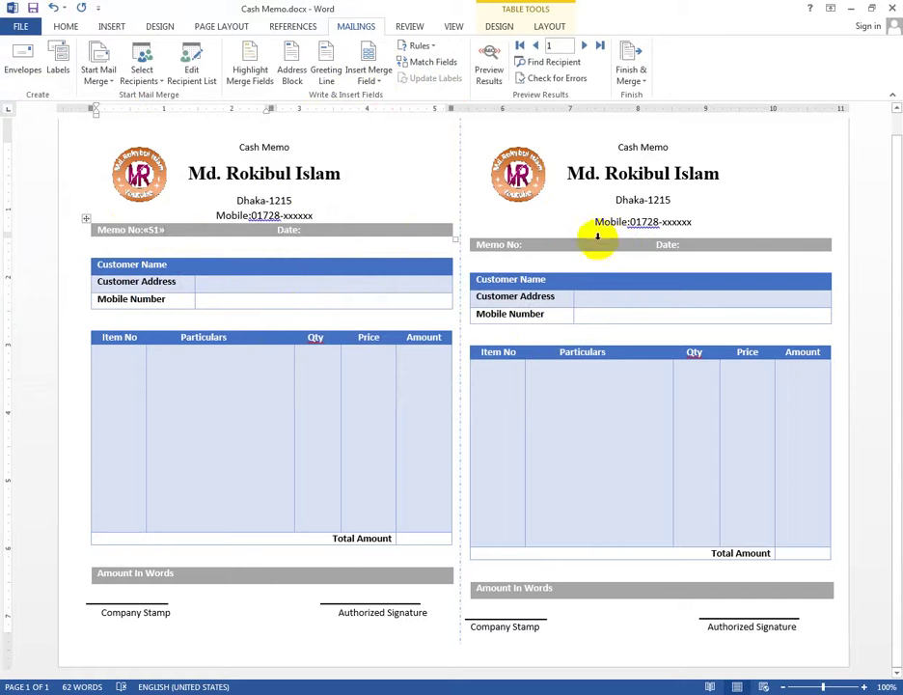
left_click_drag(697, 222, 617, 200)
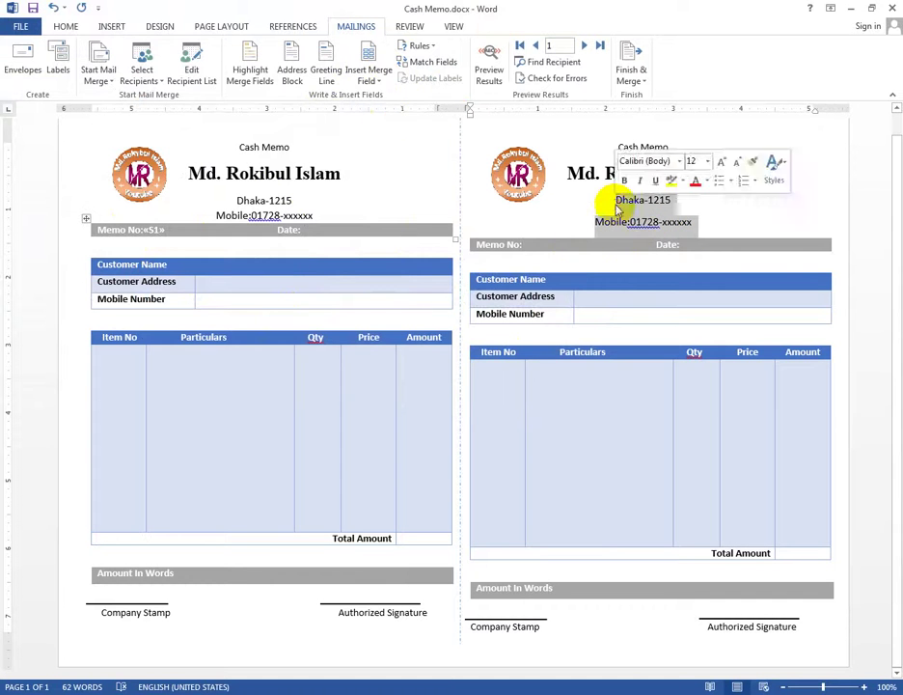
- Remove space after the right memo's Dhaka-1215 and mobile lines, then place the caret after Memo No:
left_click(68, 26)
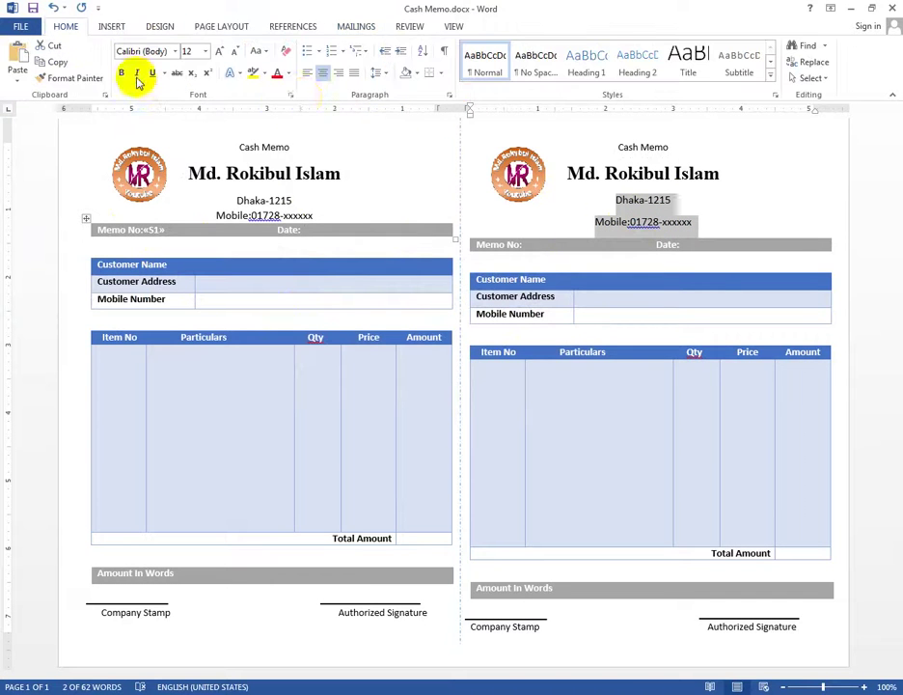
left_click(379, 73)
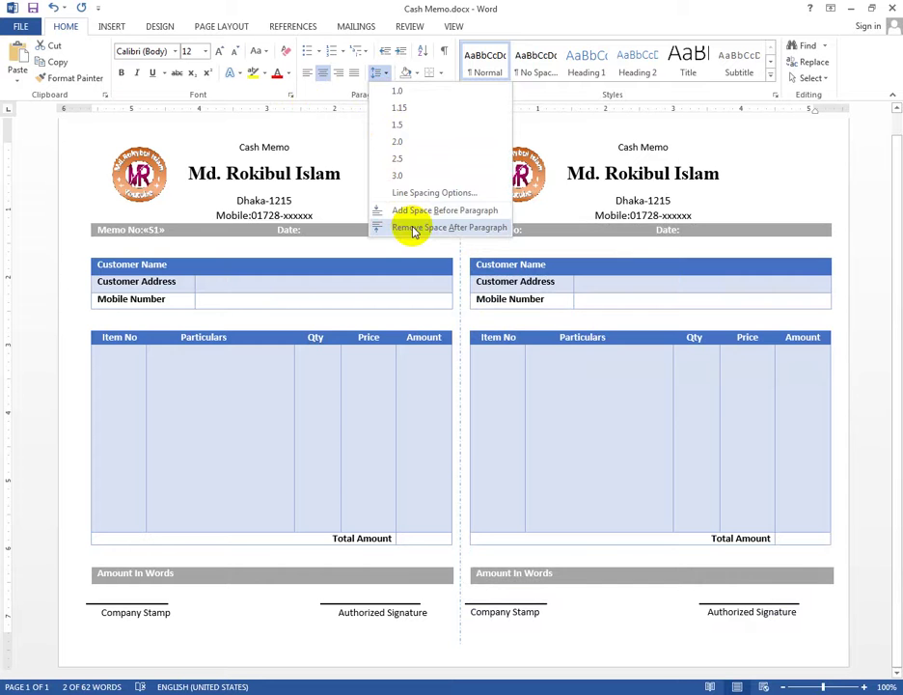
left_click(413, 229)
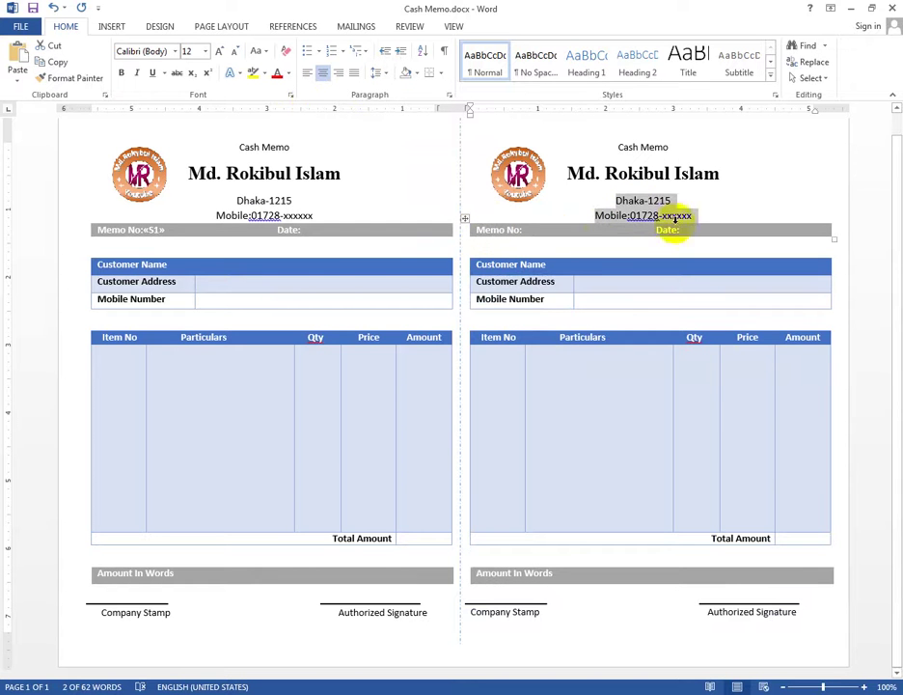
left_click(554, 232)
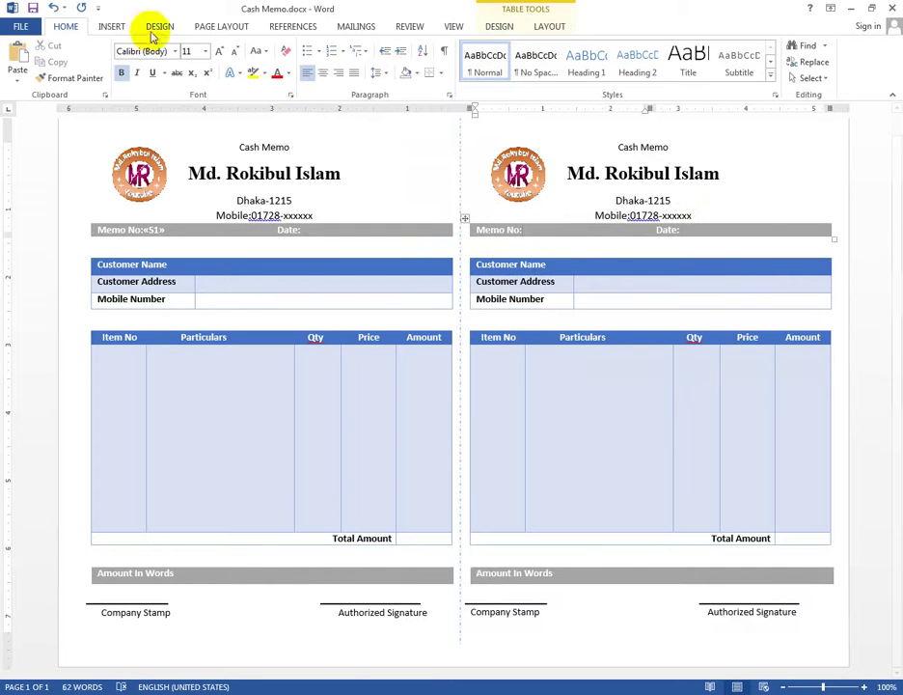
- Insert the «S2» field after the right memo's Memo No: and preview results showing S-001
left_click(358, 29)
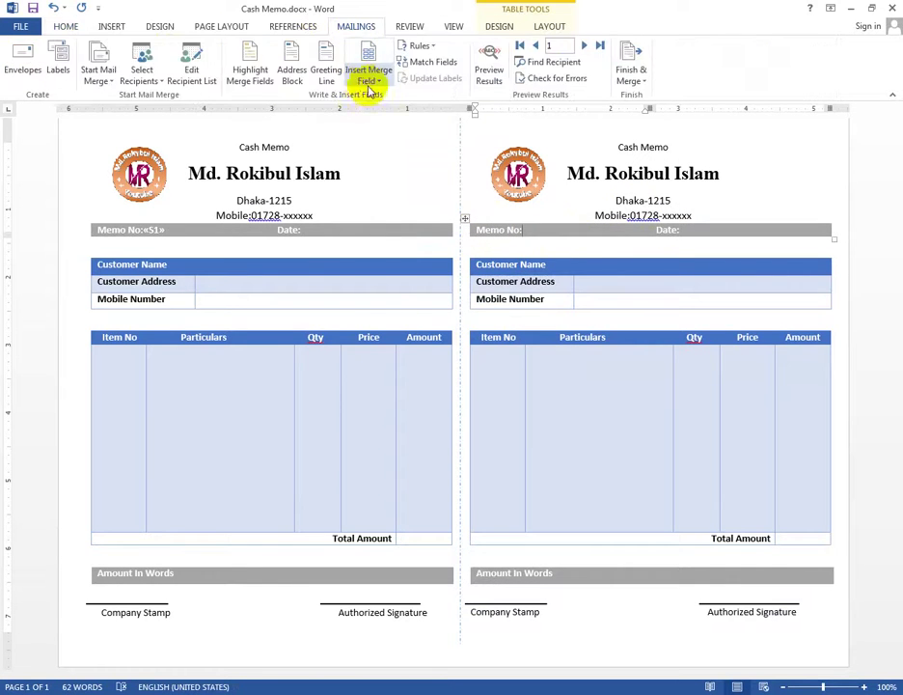
left_click(376, 84)
left_click(373, 113)
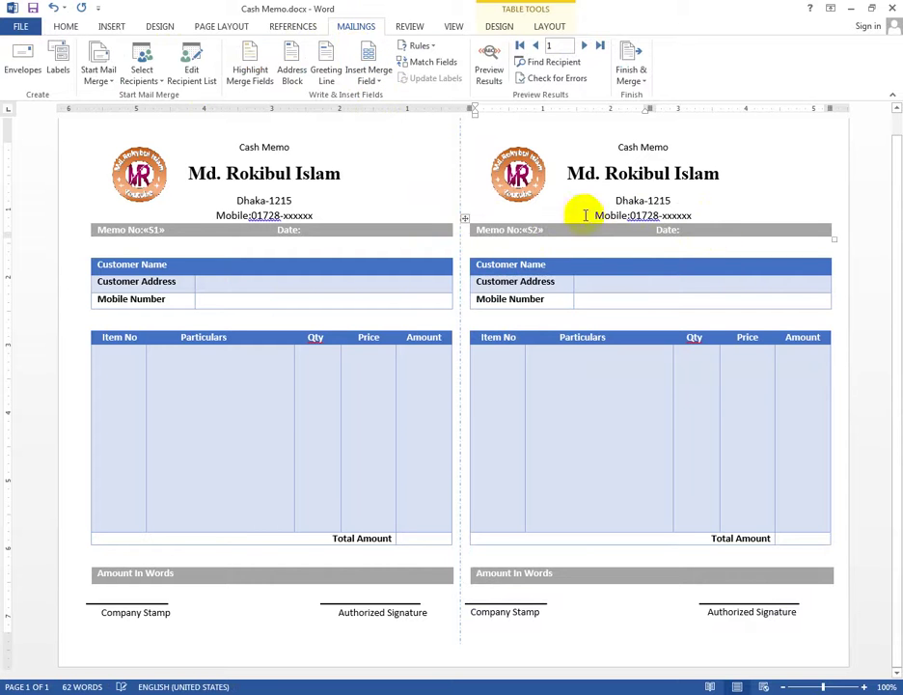
left_click(490, 85)
left_click(546, 230)
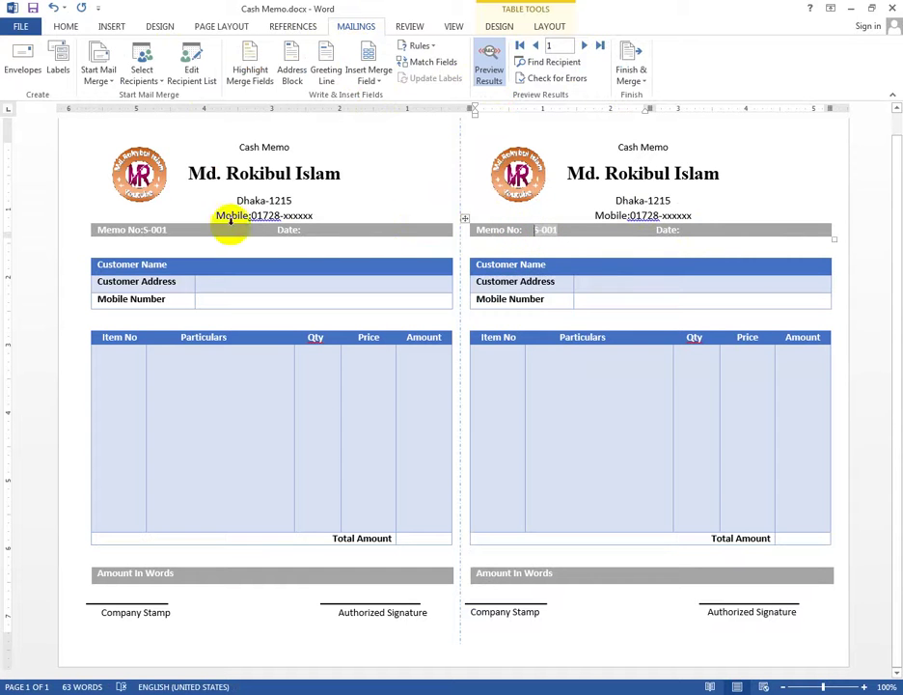
- Set the left memo's S-001 number in Tahoma
left_click(147, 229)
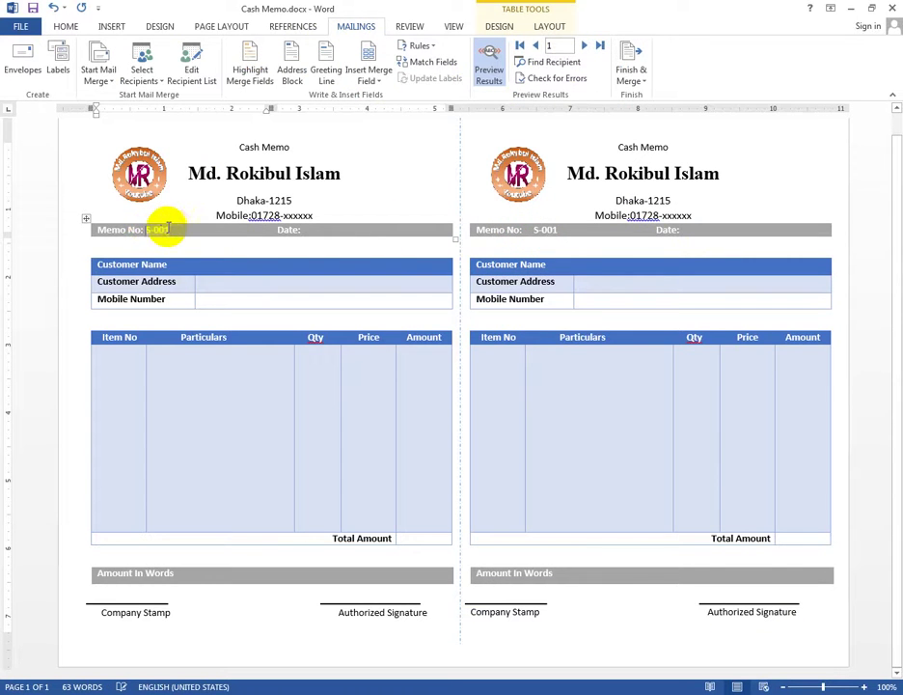
left_click(179, 230)
left_click_drag(179, 229, 151, 229)
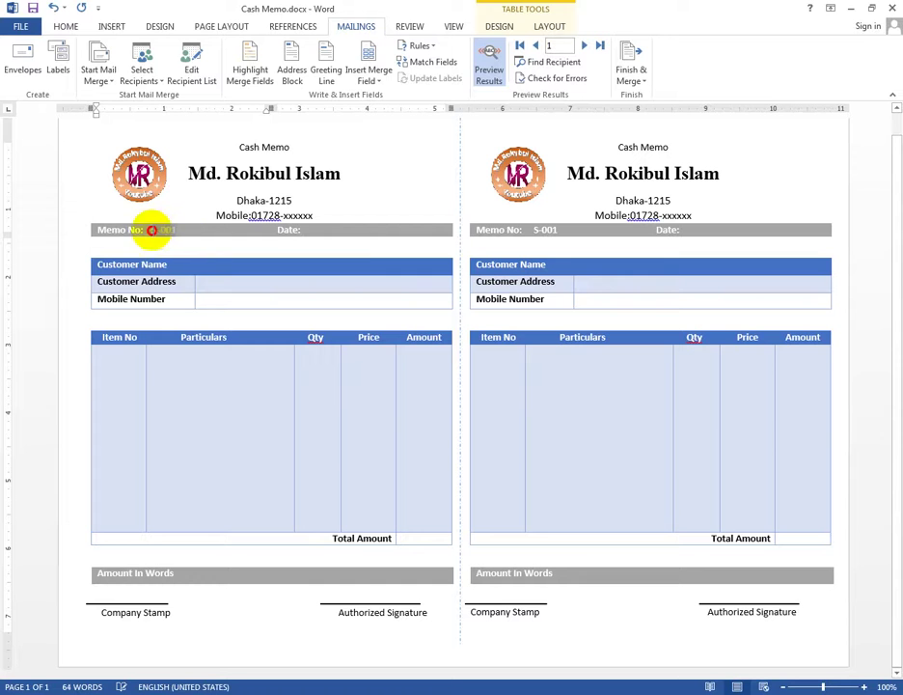
left_click(66, 26)
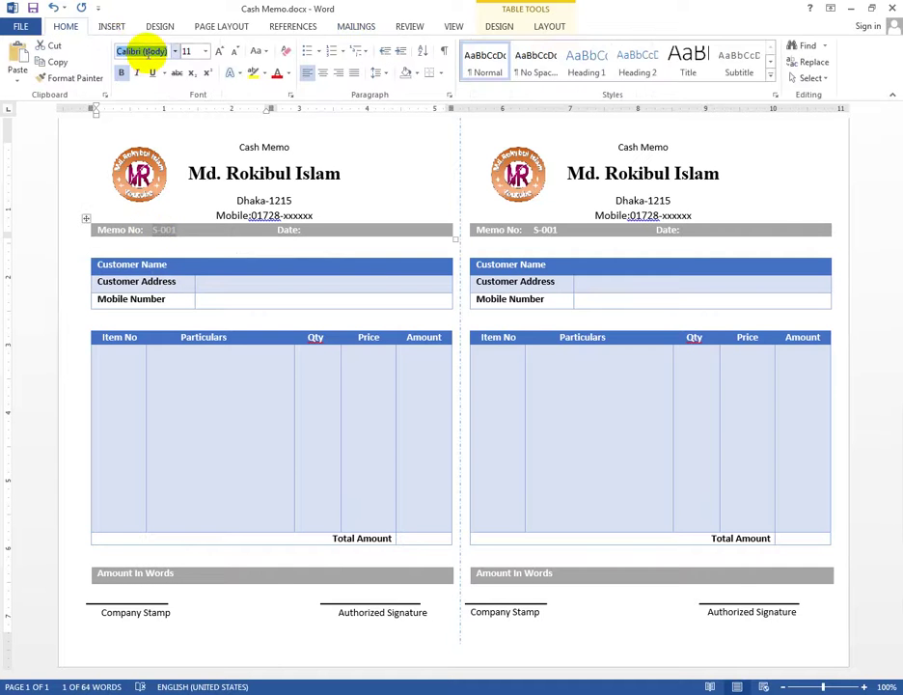
type("Tahoma")
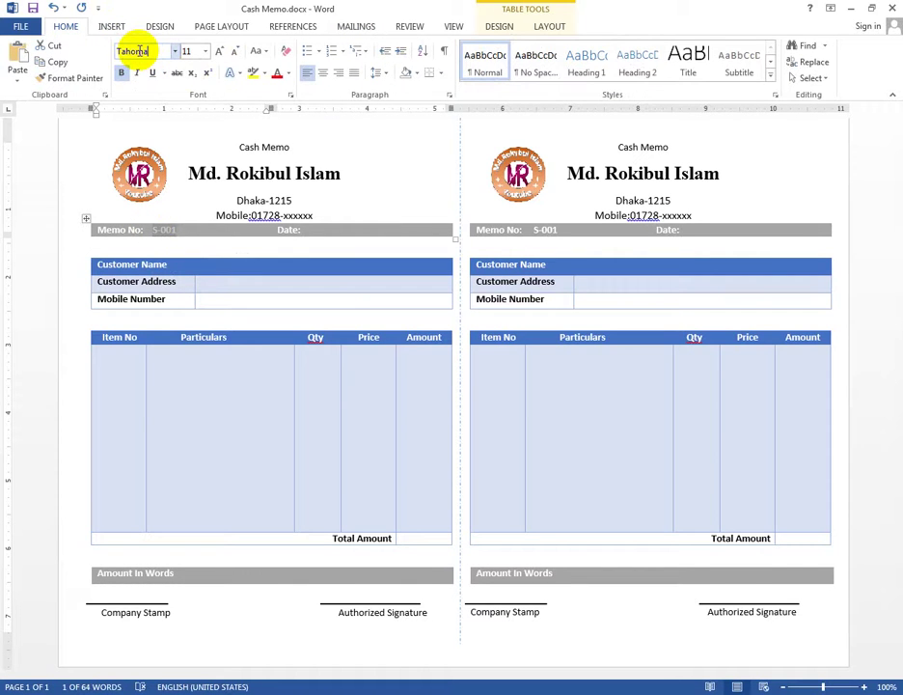
key("Return")
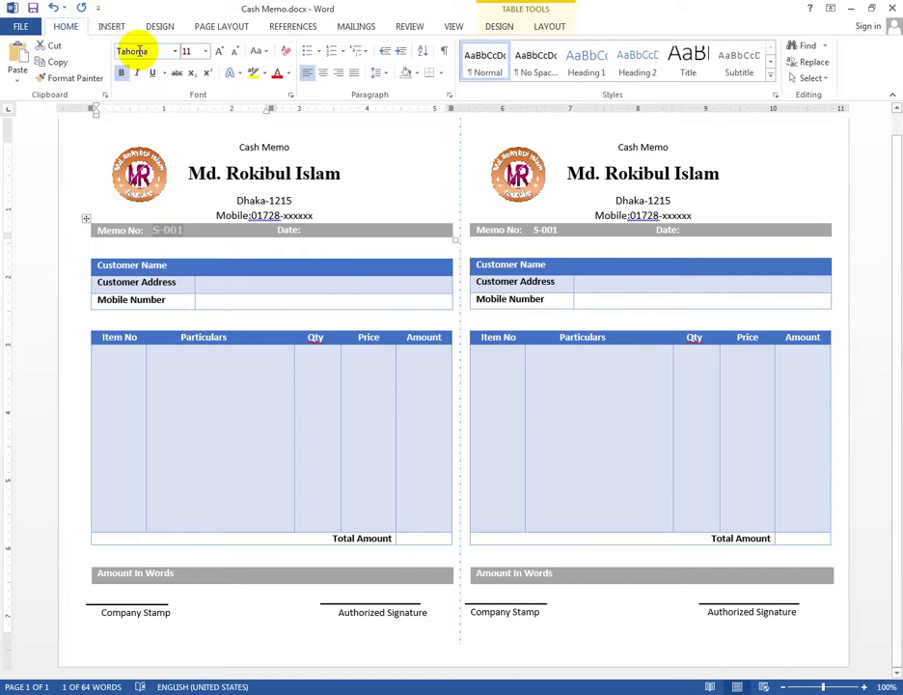
- Apply Tahoma to the right memo's S-001 number as well
left_click_drag(534, 229, 558, 230)
left_click(534, 230)
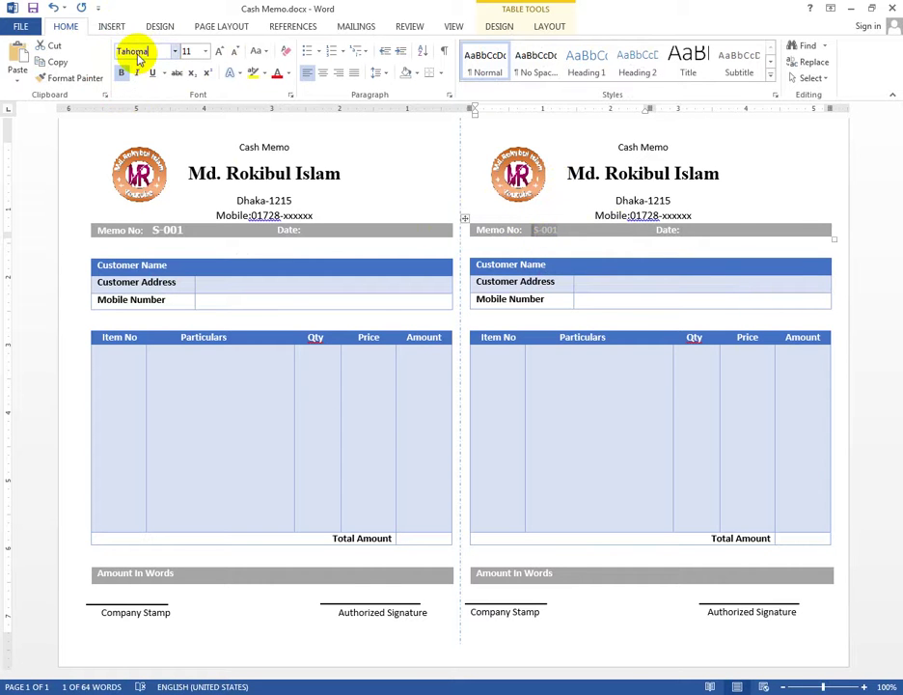
key("Return")
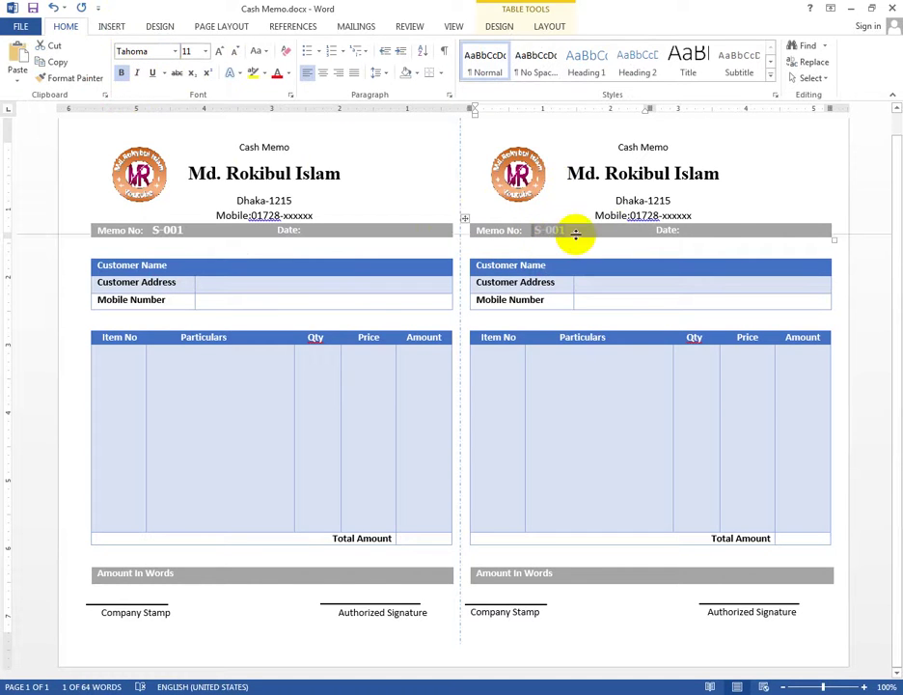
left_click(318, 236)
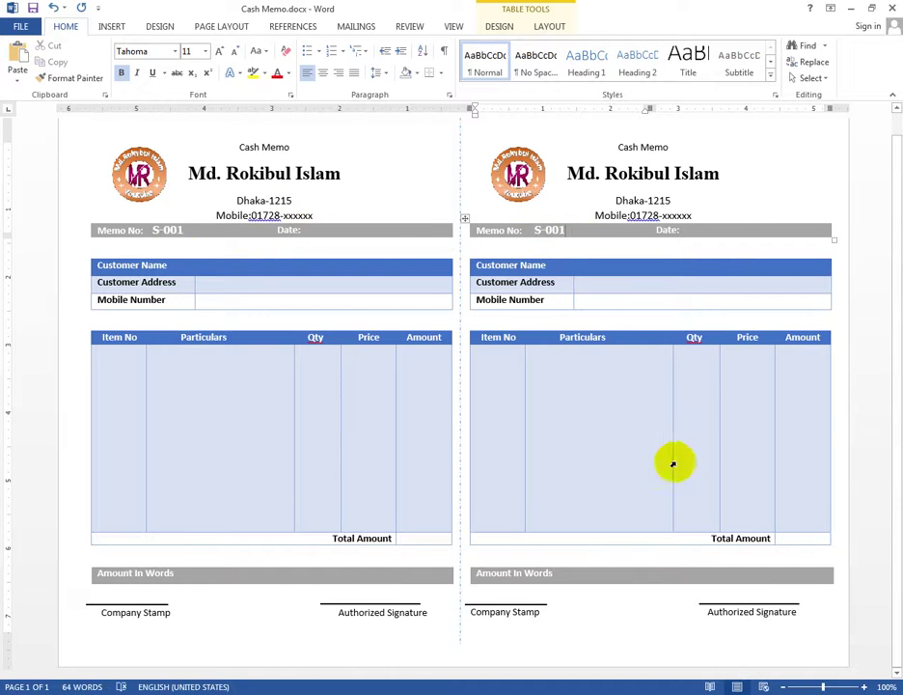
scroll(685, 415, "up", 2)
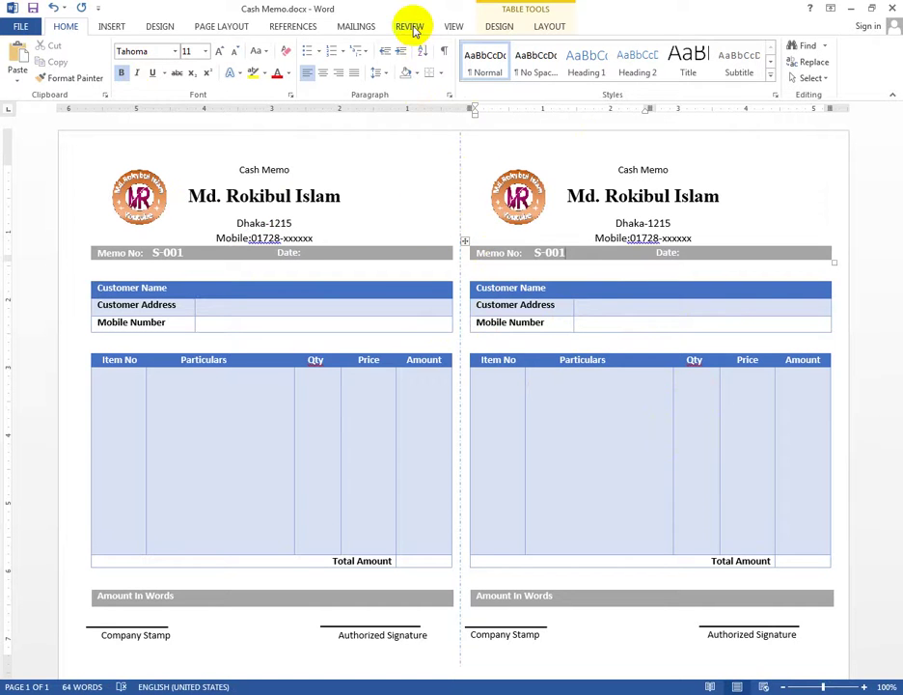
- Finish & Merge to Edit Individual Documents with All records, creating Letters1
left_click(349, 27)
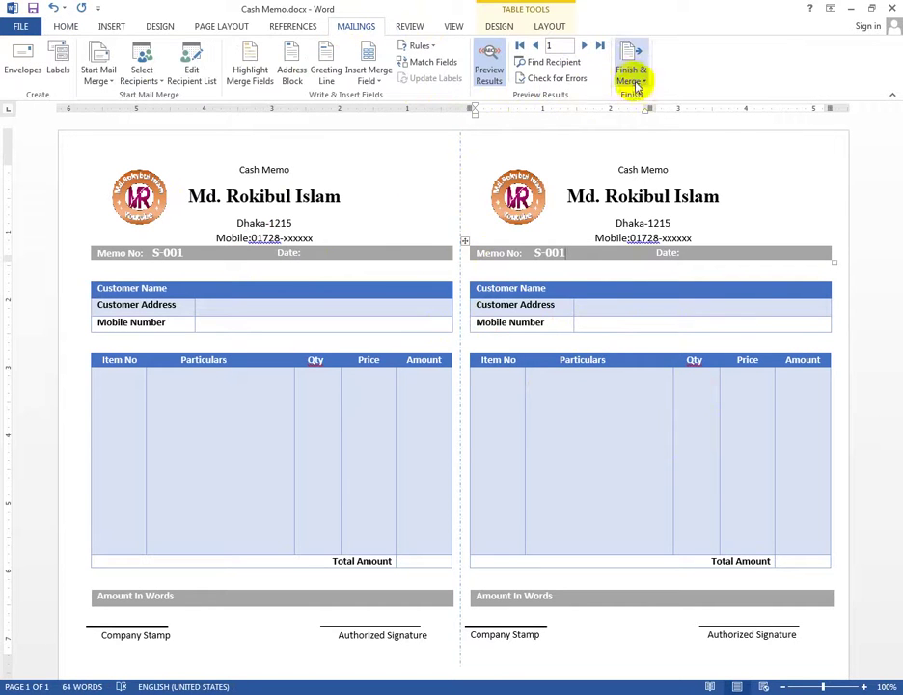
left_click(631, 78)
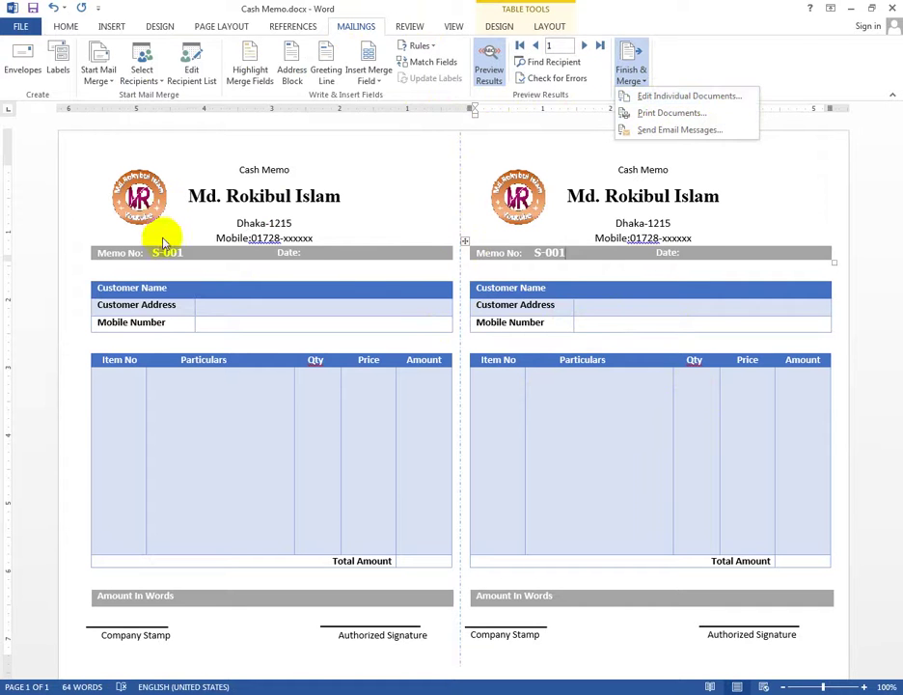
left_click(664, 96)
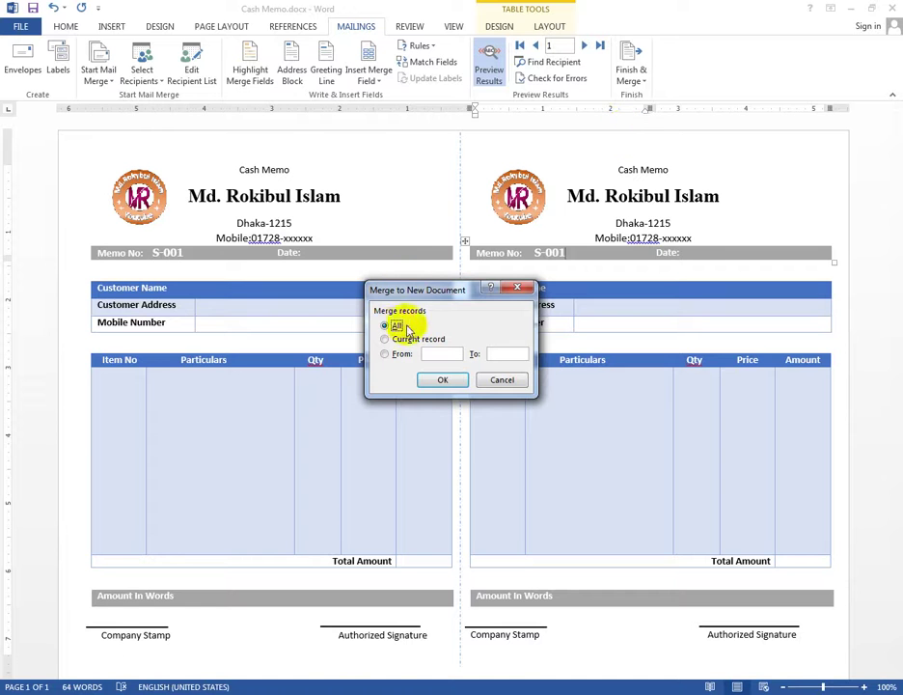
left_click(440, 381)
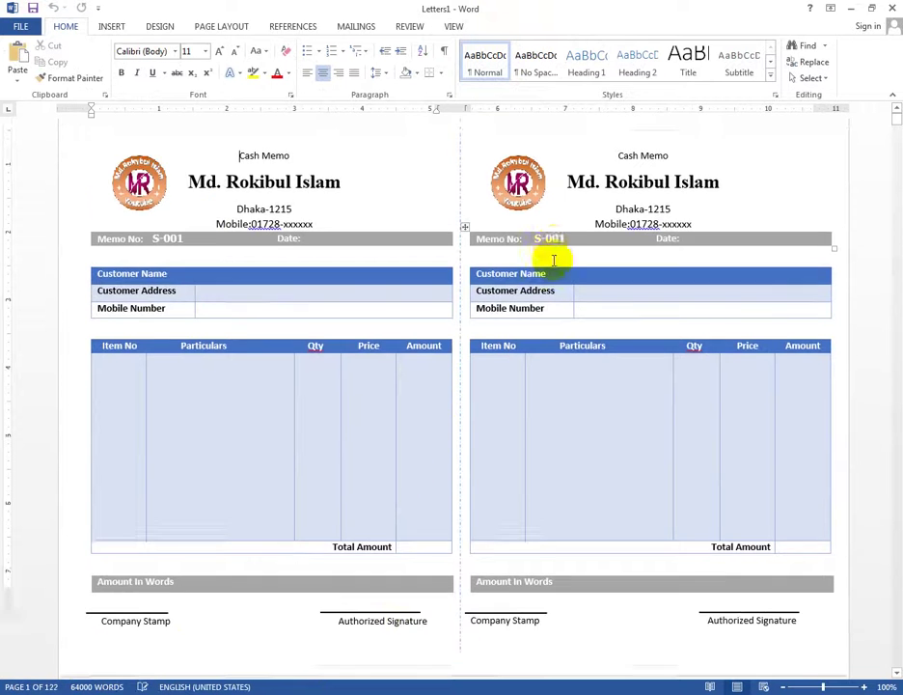
scroll(453, 447, "down", 4)
scroll(413, 463, "down", 4)
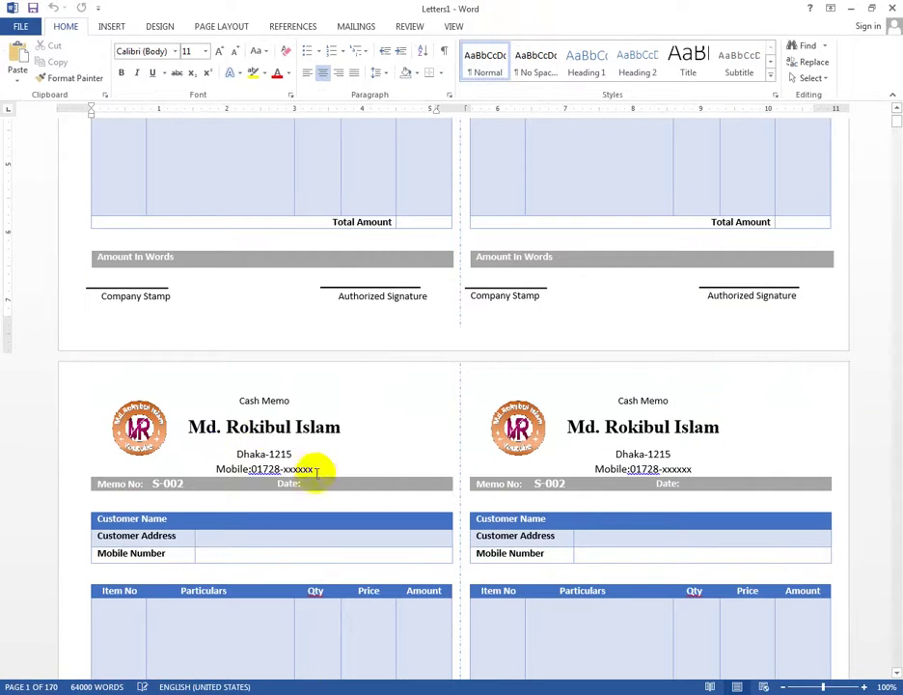
scroll(567, 492, "down", 2)
scroll(414, 525, "down", 5)
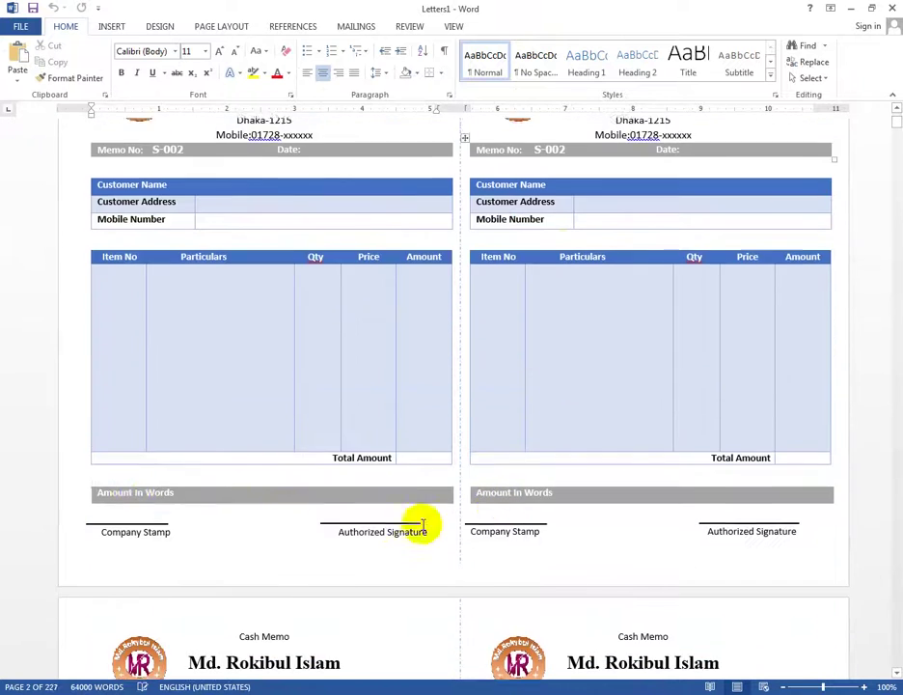
scroll(258, 546, "down", 1)
scroll(256, 579, "down", 2)
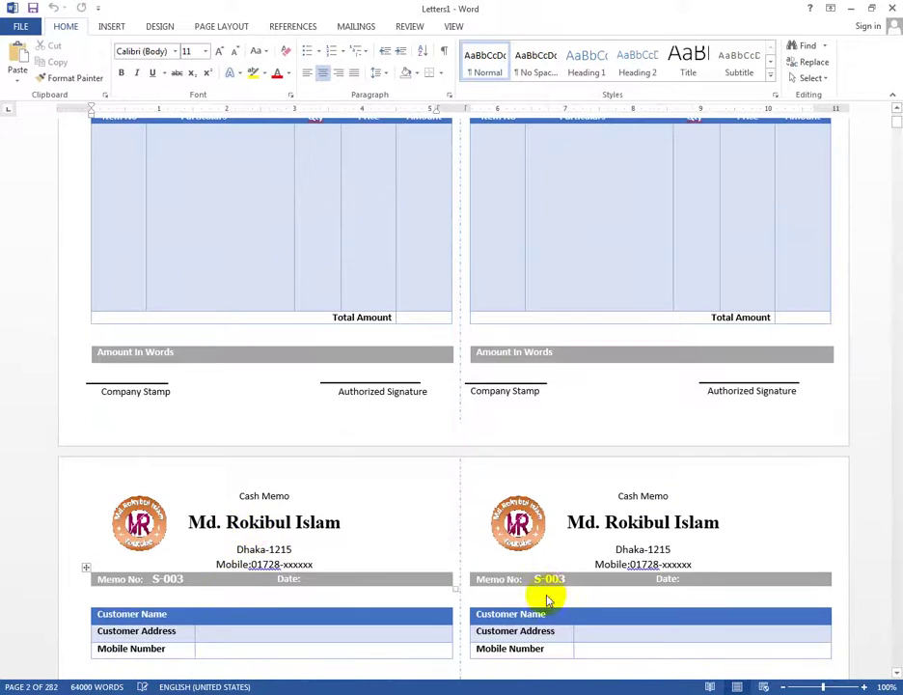
scroll(570, 579, "down", 5)
scroll(570, 548, "down", 8)
scroll(369, 428, "down", 7)
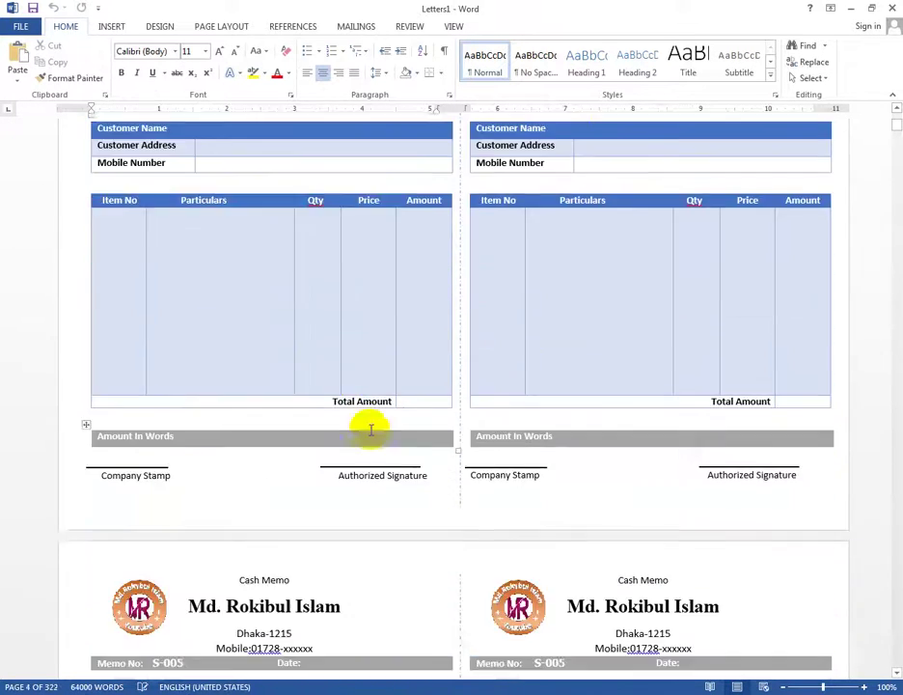
scroll(371, 427, "down", 7)
scroll(370, 427, "down", 8)
scroll(373, 402, "down", 7)
scroll(375, 394, "down", 7)
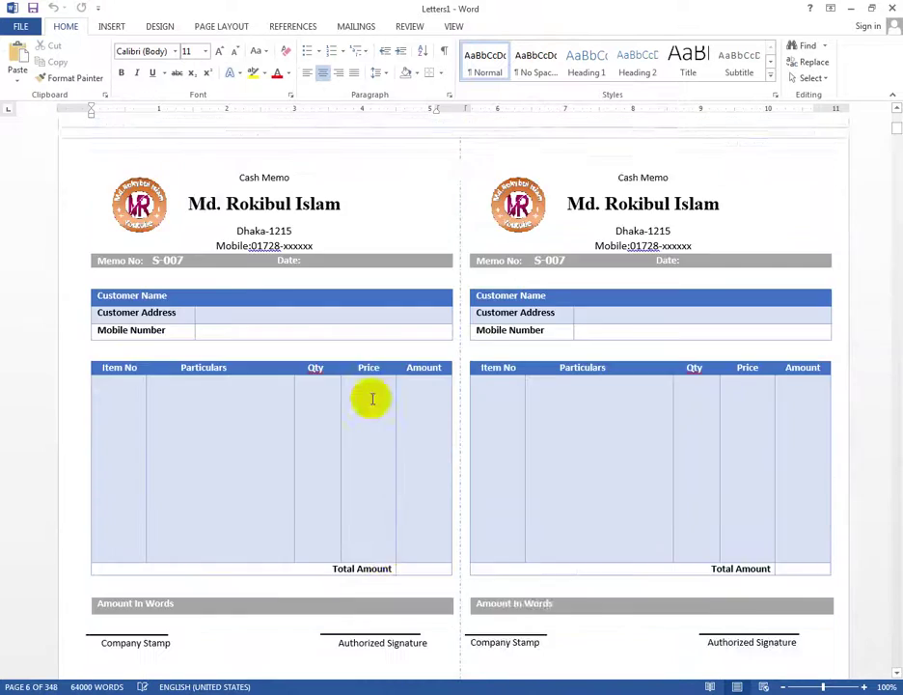
scroll(371, 397, "down", 5)
scroll(386, 419, "down", 10)
scroll(385, 420, "down", 6)
scroll(383, 461, "down", 7)
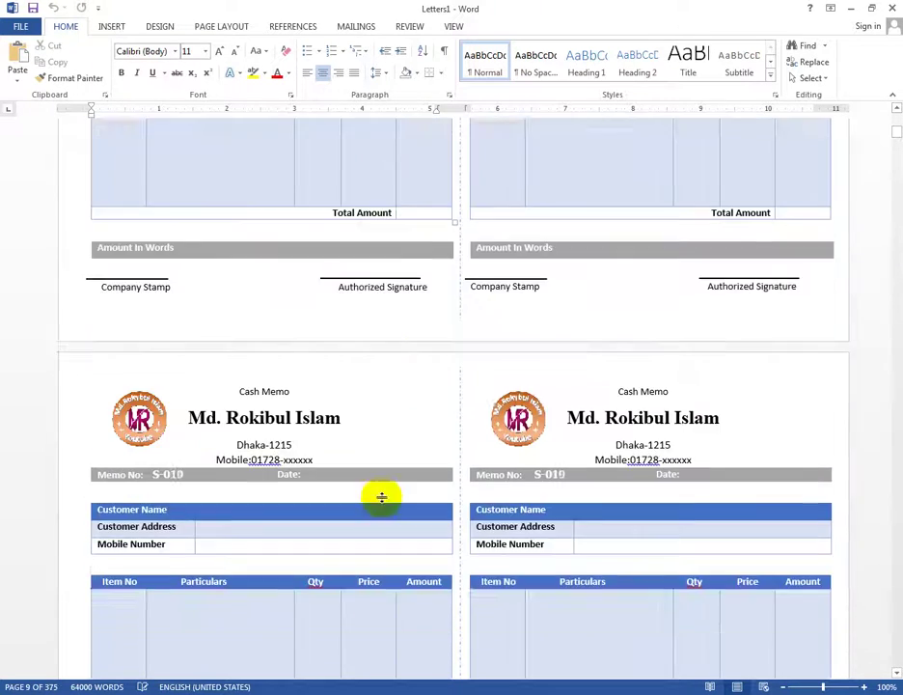
scroll(381, 497, "down", 7)
scroll(384, 502, "down", 8)
scroll(397, 656, "down", 5)
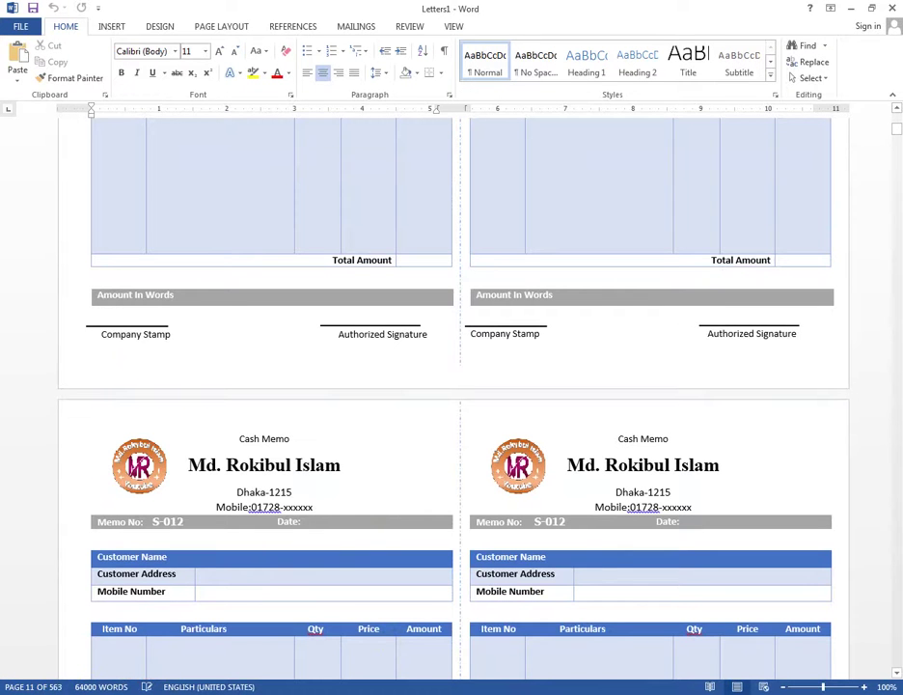
- In Excel's Book1, scroll to the bottom and check cell A1001 holds S-1000
key("alt+Tab")
scroll(579, 541, "down", 12)
scroll(850, 337, "down", 1)
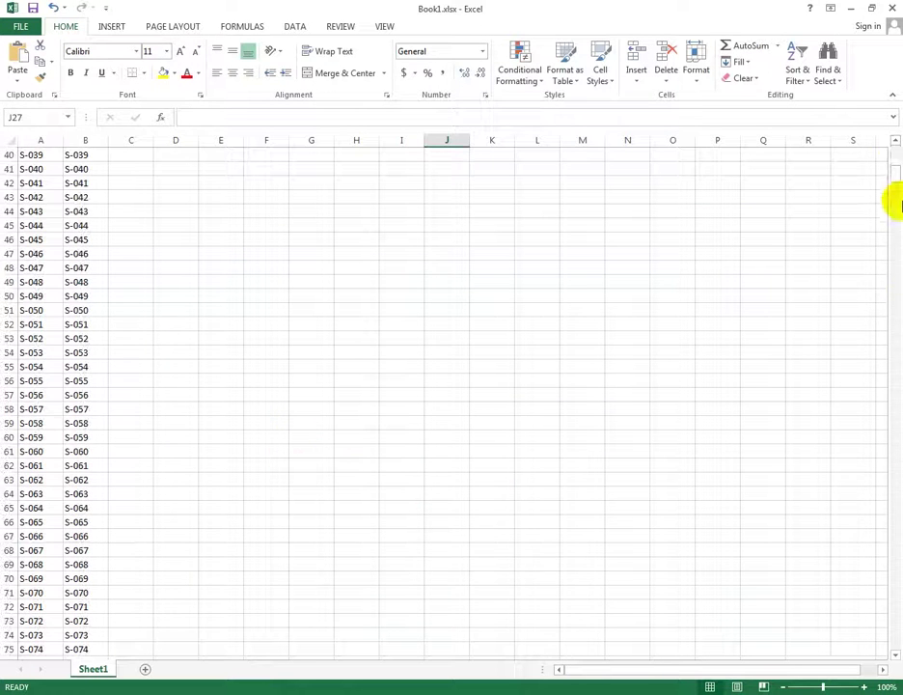
left_click_drag(896, 178, 849, 499)
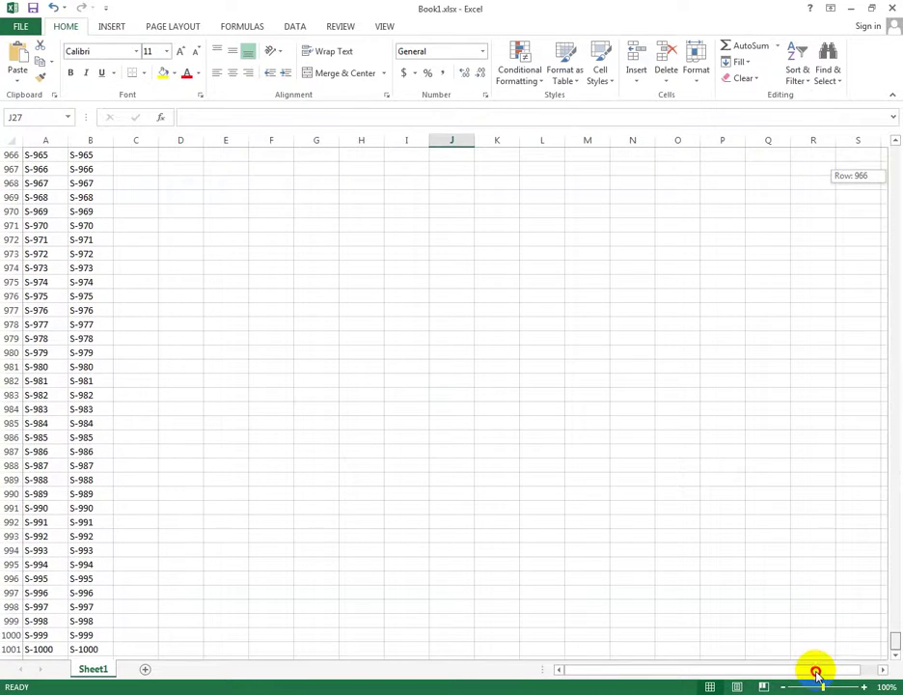
left_click_drag(848, 498, 817, 668)
scroll(336, 540, "down", 3)
left_click(40, 395)
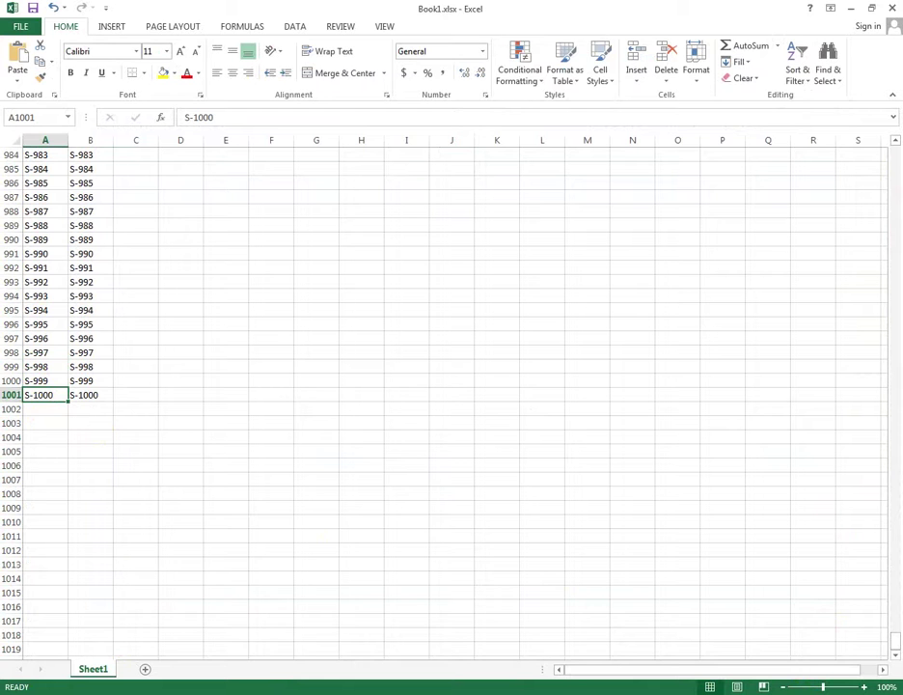
- Return to Letters1 and jump near the end of the merged memos
mouse_move(307, 688)
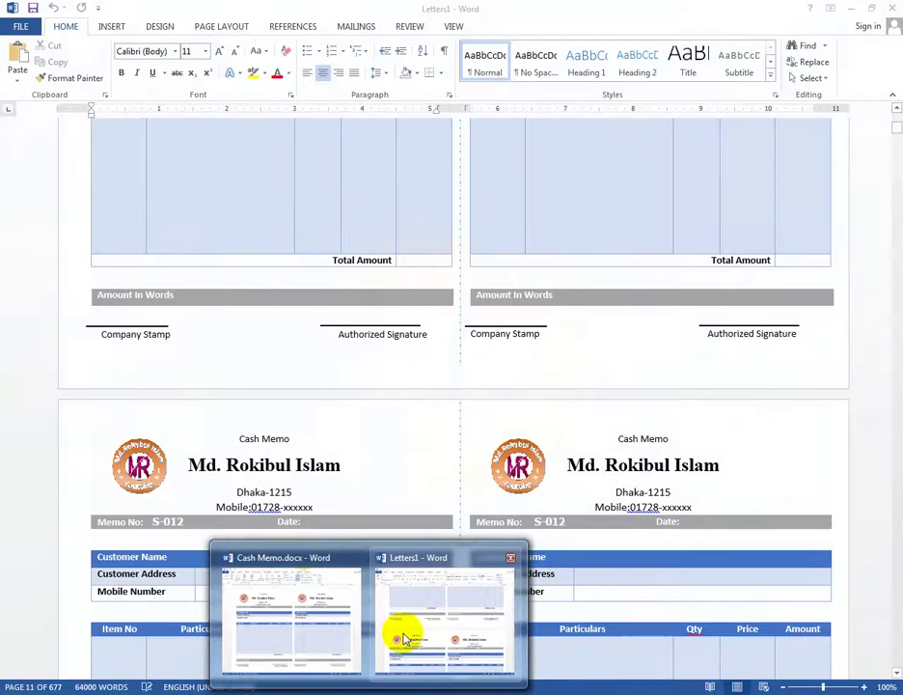
left_click(405, 637)
scroll(174, 560, "down", 1)
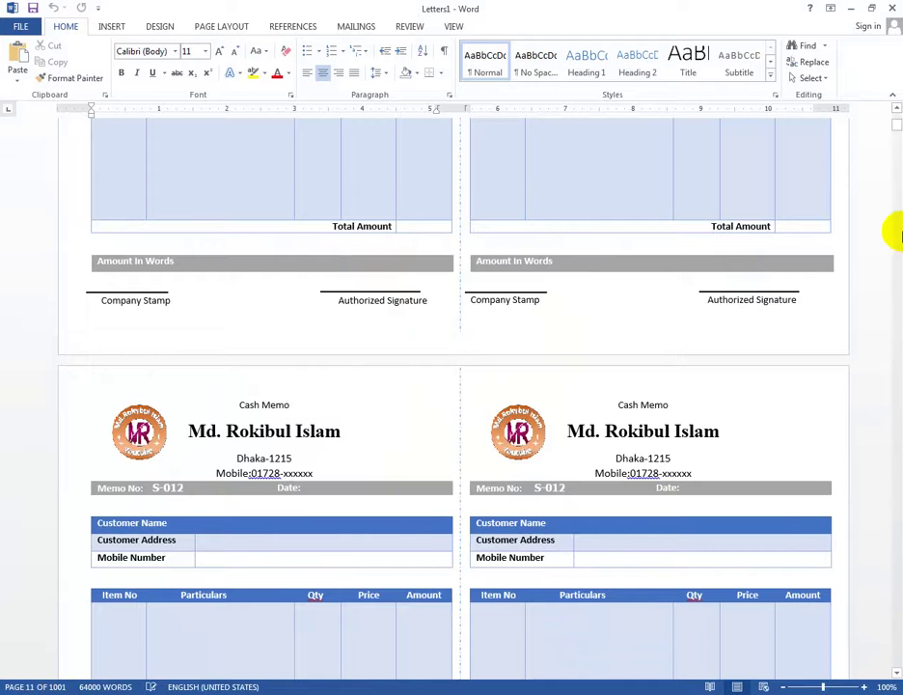
left_click_drag(896, 130, 849, 656)
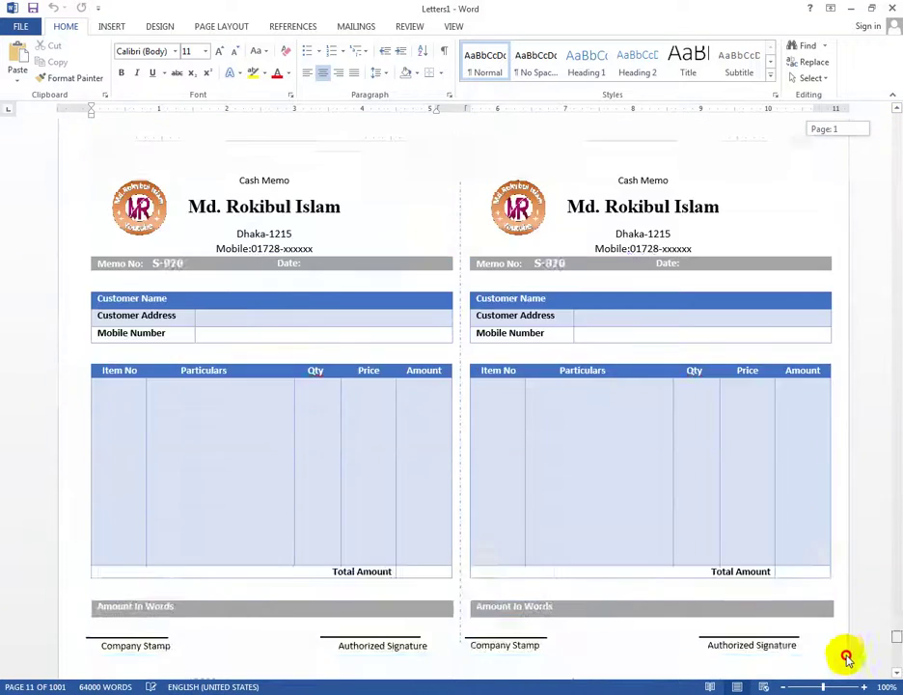
scroll(281, 585, "down", 4)
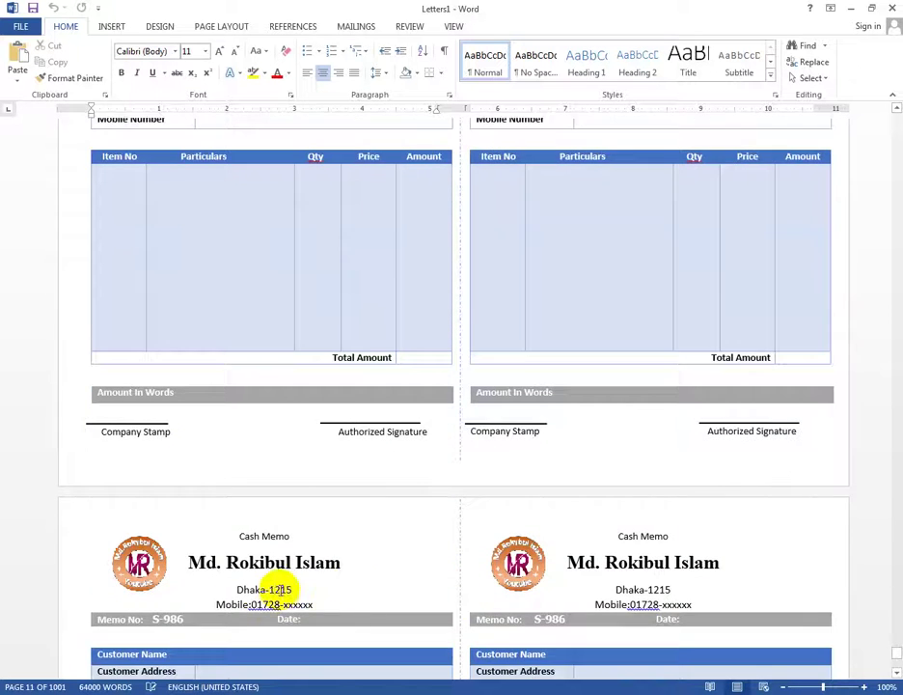
scroll(250, 597, "down", 2)
scroll(205, 498, "down", 1)
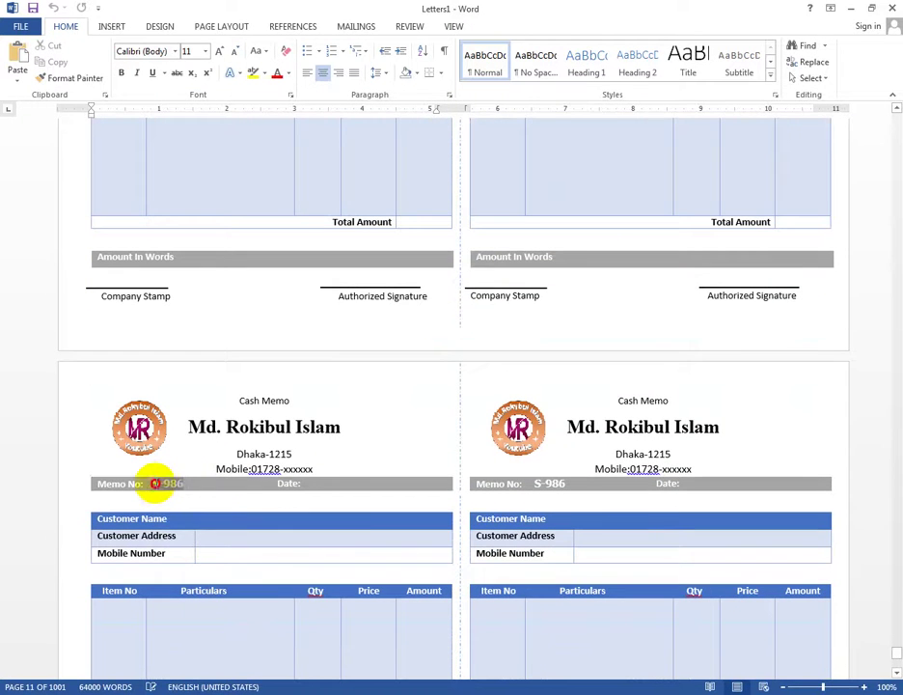
- Inspect the S-986 and S-987 memo numbers near the document's end
left_click(156, 483)
double_click(570, 484)
left_click(571, 483)
scroll(172, 543, "down", 4)
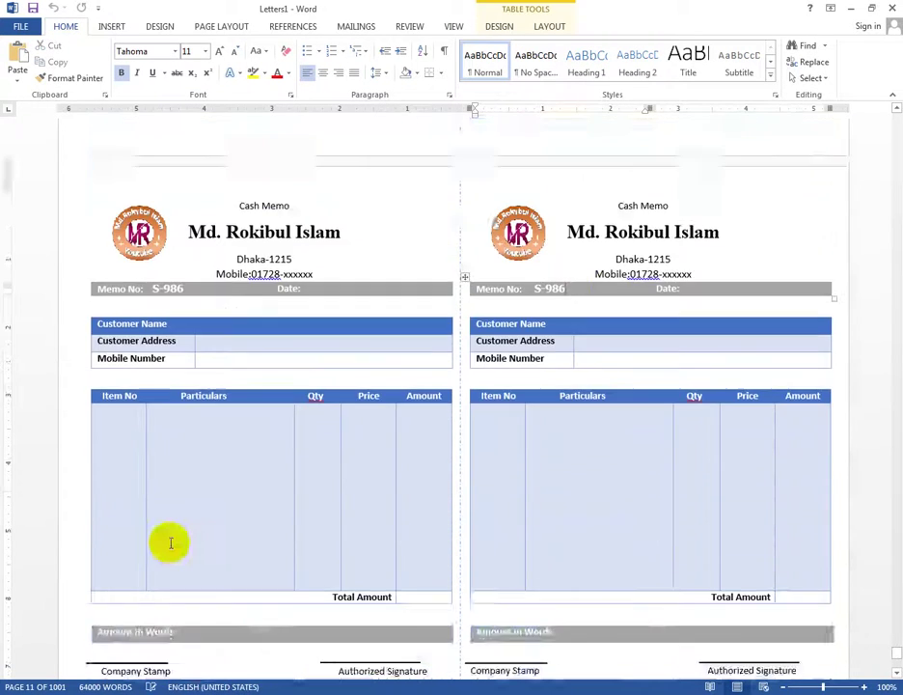
scroll(209, 496, "down", 4)
scroll(318, 498, "down", 5)
scroll(174, 255, "down", 1)
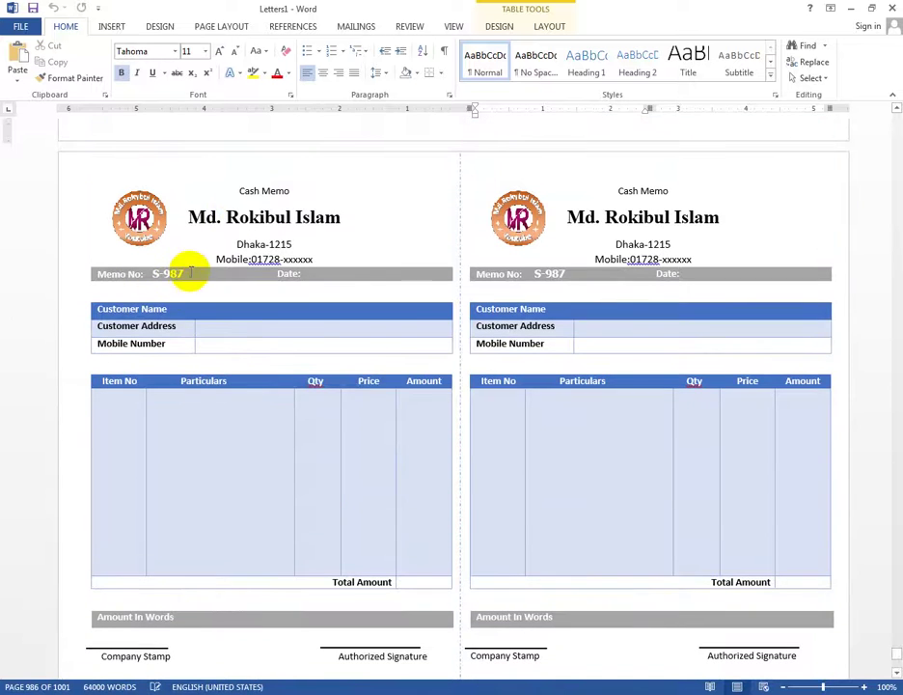
left_click(543, 275)
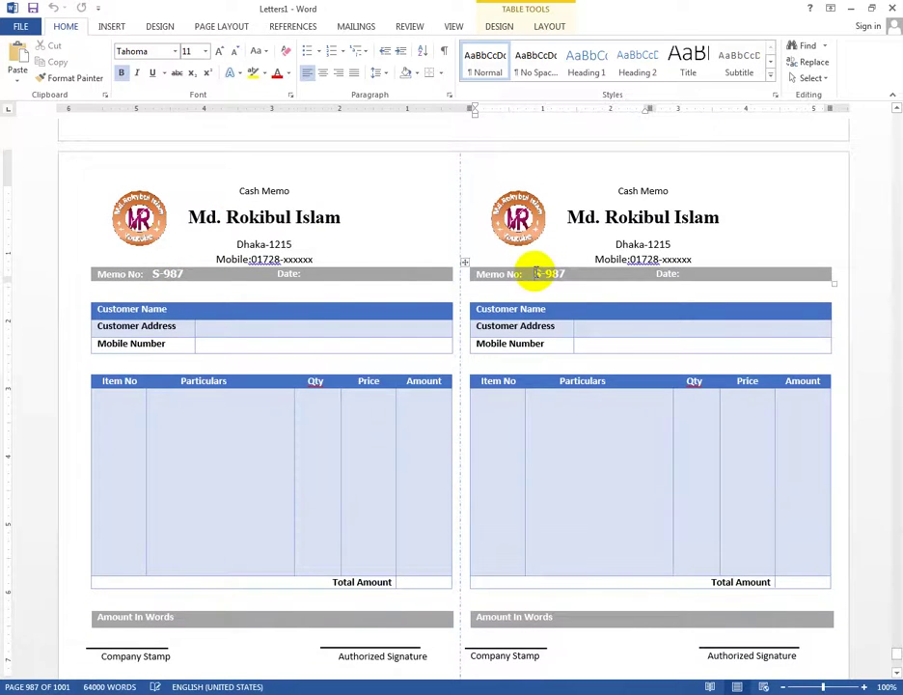
scroll(111, 512, "down", 3)
scroll(152, 447, "down", 3)
scroll(203, 439, "down", 3)
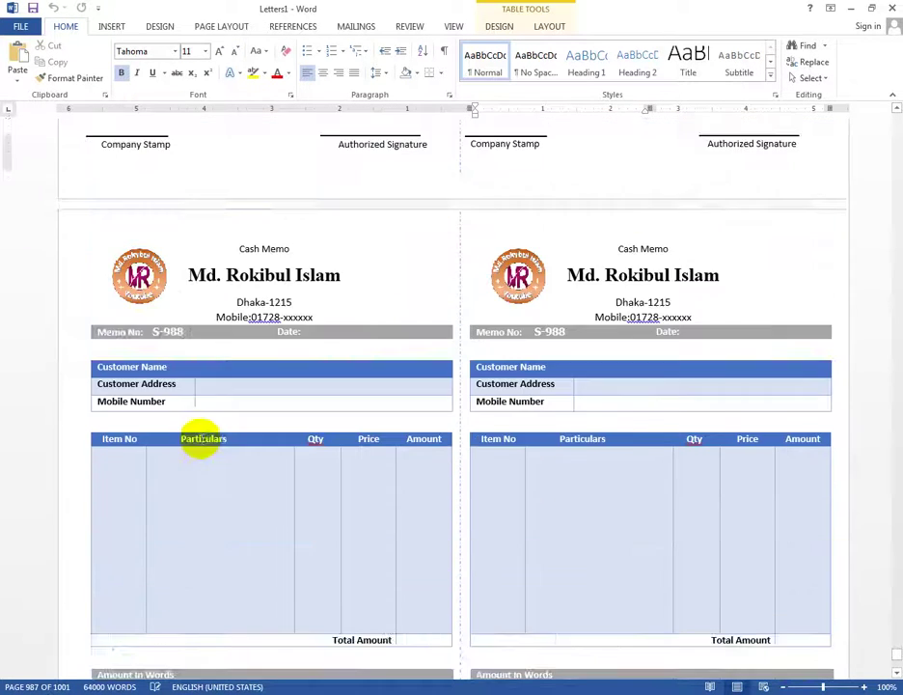
scroll(203, 440, "down", 3)
scroll(282, 459, "down", 3)
scroll(333, 484, "down", 4)
scroll(570, 472, "down", 4)
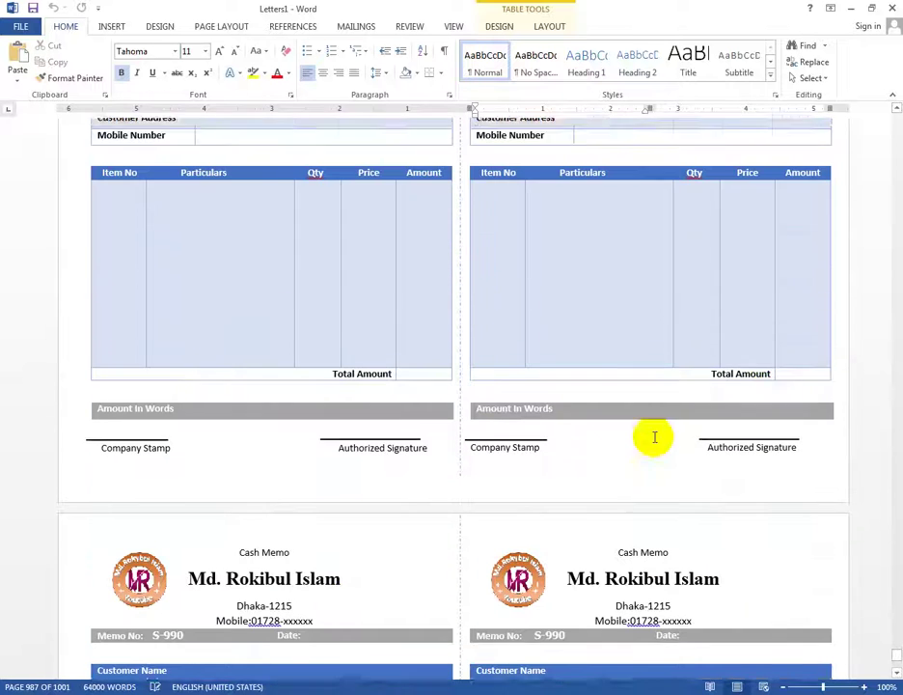
- Save Letters1 as a Word Document in the Documents folder
left_click(32, 9)
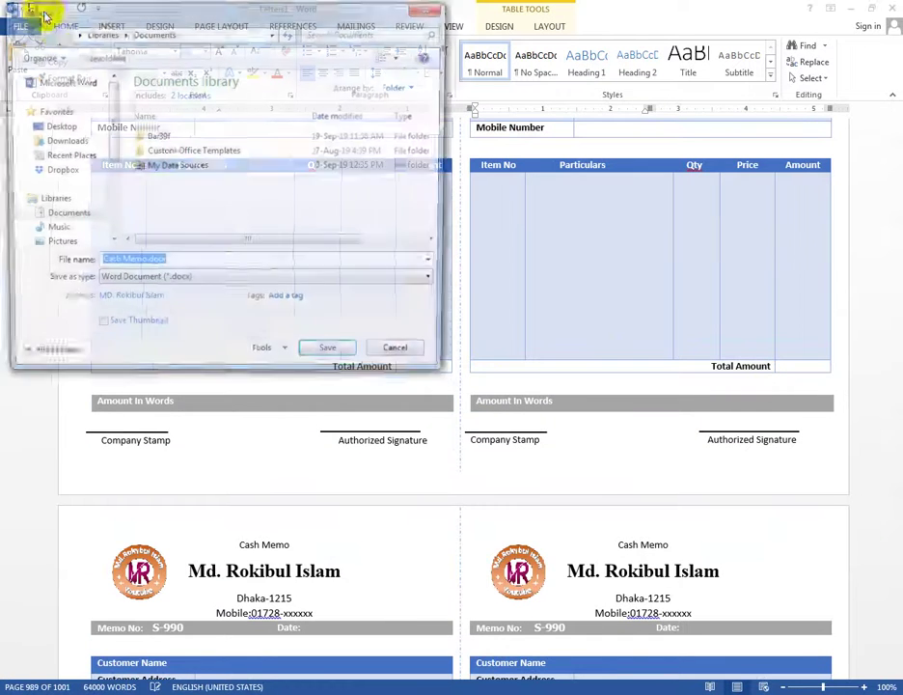
left_click(328, 357)
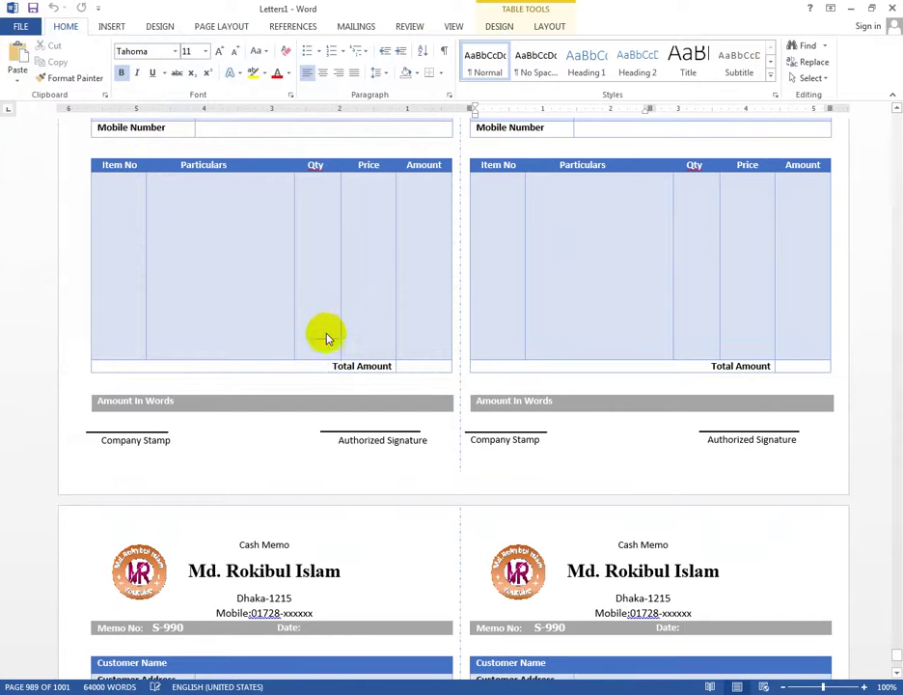